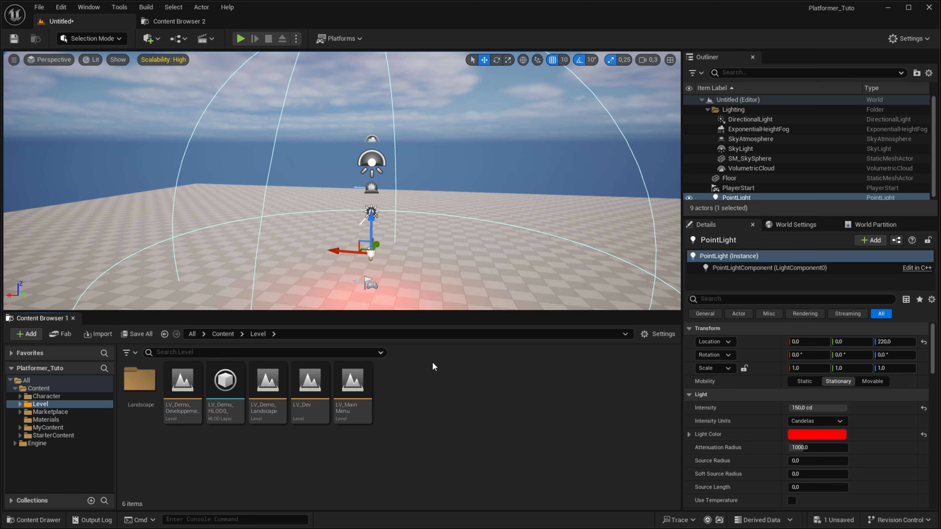
- Save the current level as LV_01 in the Level folder
key("ctrl+s")
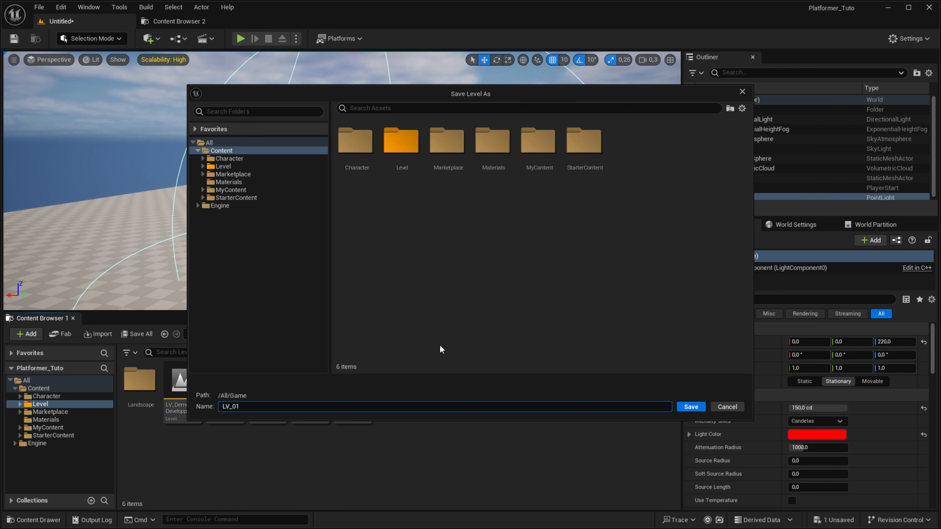
double_click(401, 142)
left_click(690, 407)
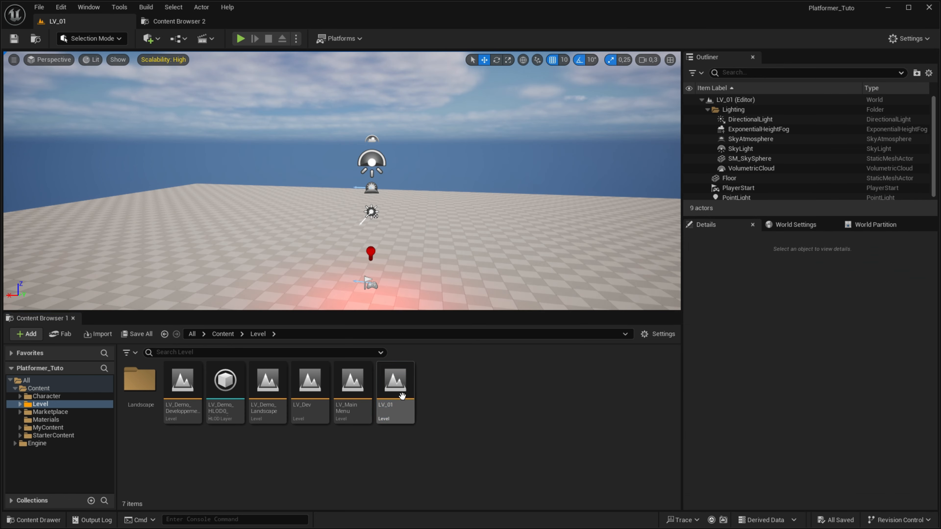
- Duplicate the LV_01 level as LV_02 and open the copy
key("ctrl+c")
key("ctrl+v")
key("Return")
- Change the PointLight's light color to pure blue in LV_02 and save the level
left_click(370, 253)
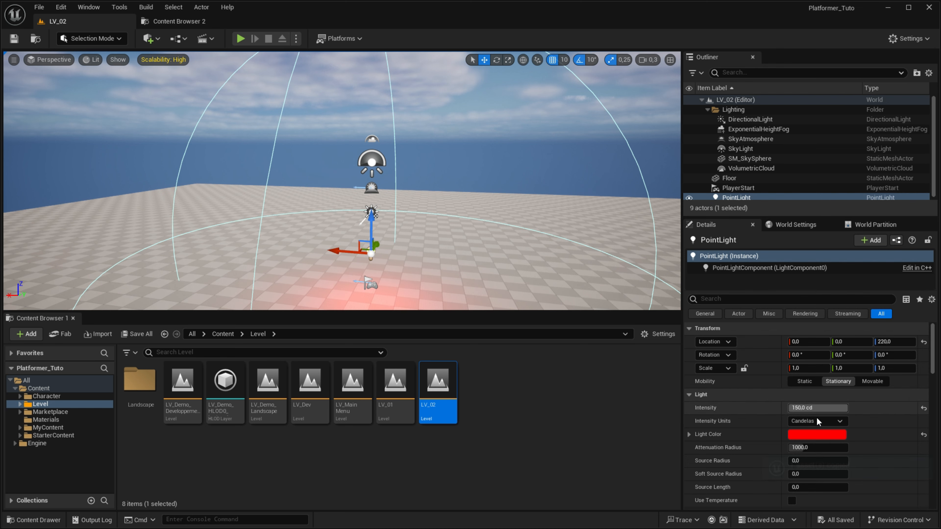
left_click(815, 435)
left_click_drag(654, 305, 634, 281)
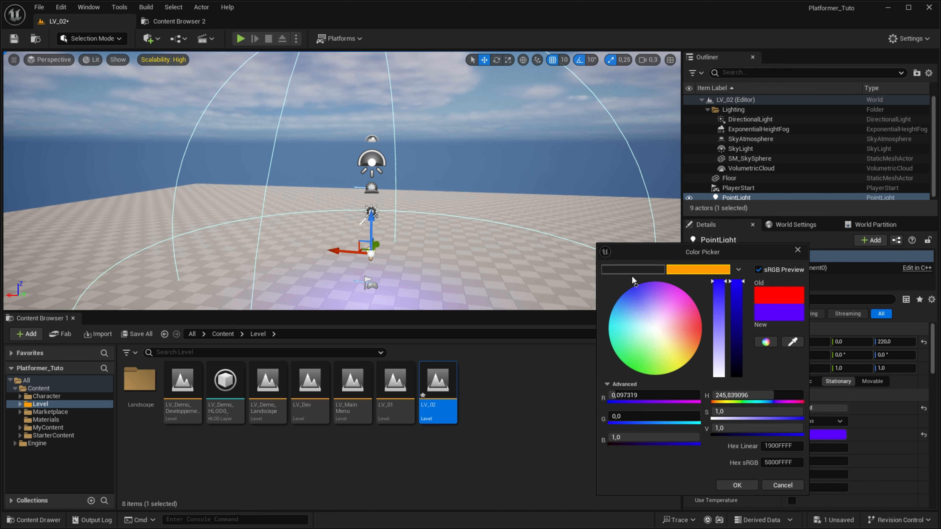
left_click_drag(644, 396, 626, 396)
left_click(523, 408)
key("ctrl+s")
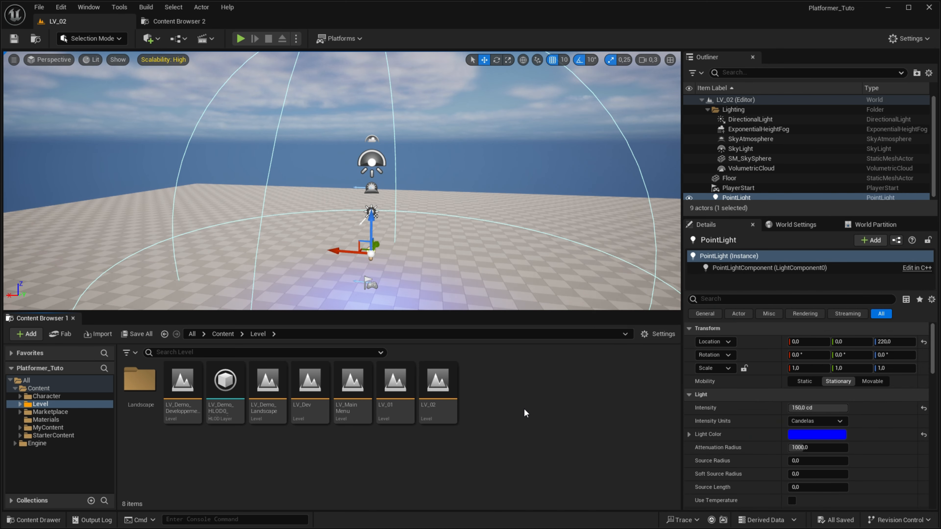
key("Escape")
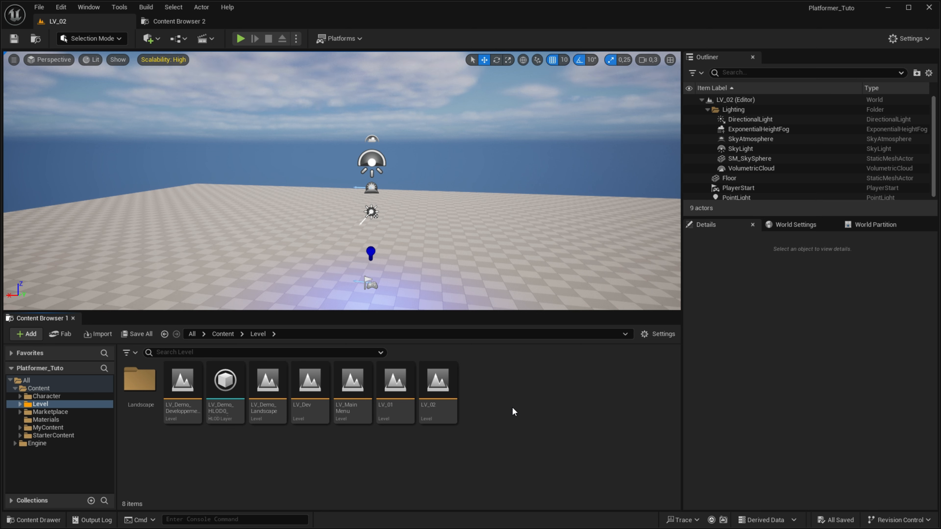
- Create a User Widget blueprint named UI_loading in the MyContent/UI folder and open it
left_click(222, 333)
double_click(310, 384)
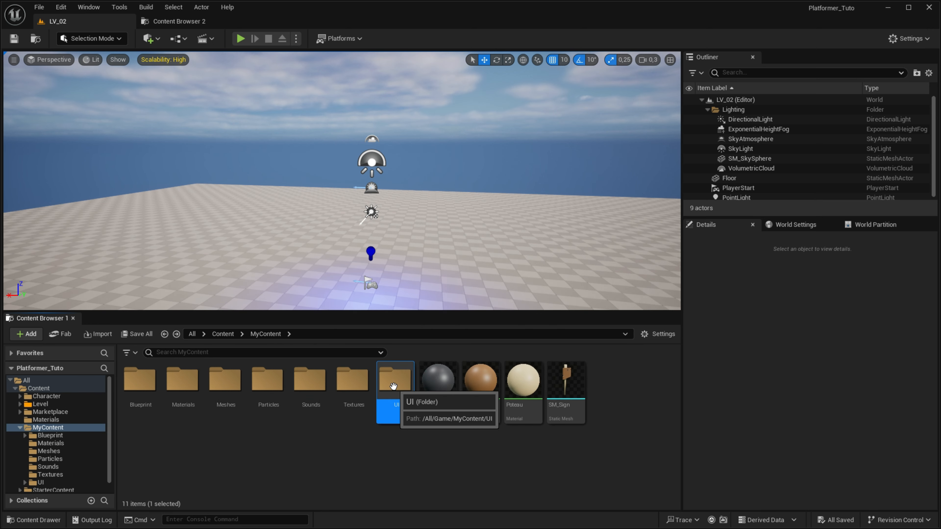
double_click(385, 404)
right_click(242, 419)
mouse_move(266, 486)
left_click(384, 490)
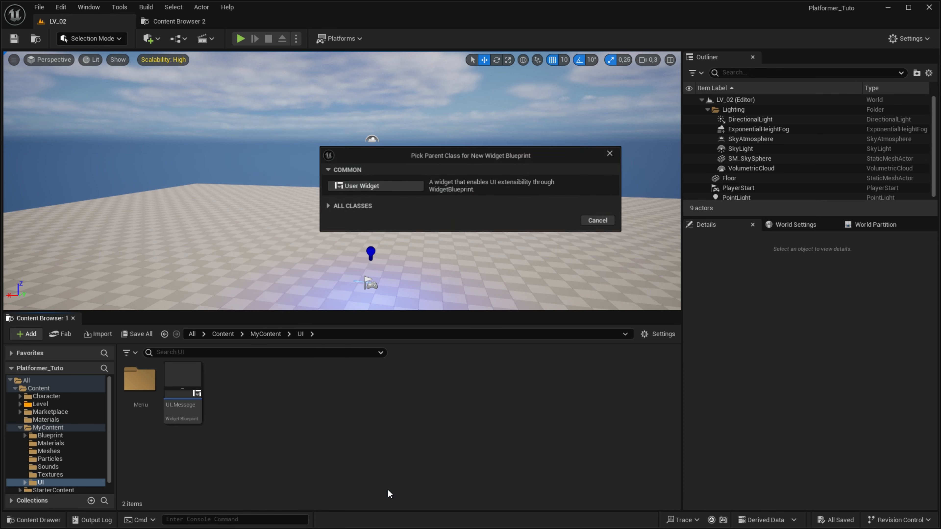
left_click(395, 186)
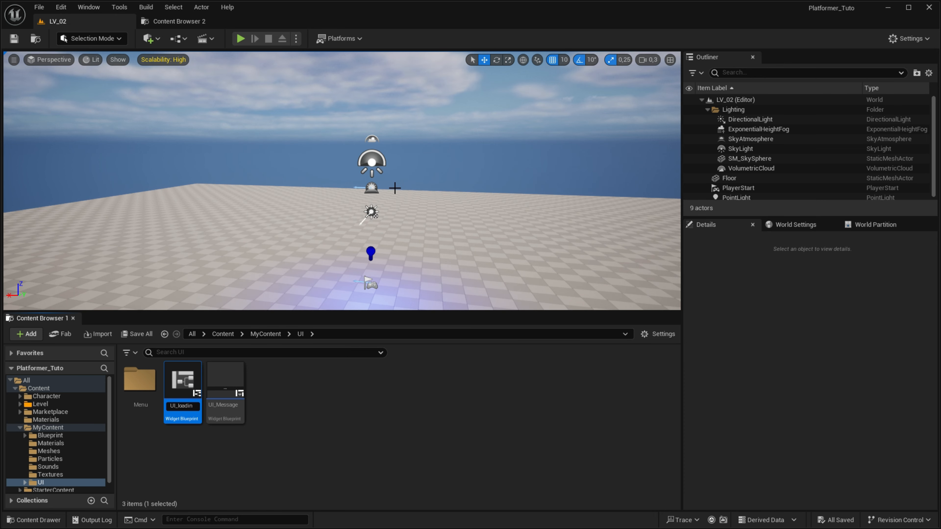
type("_loading")
key("Return")
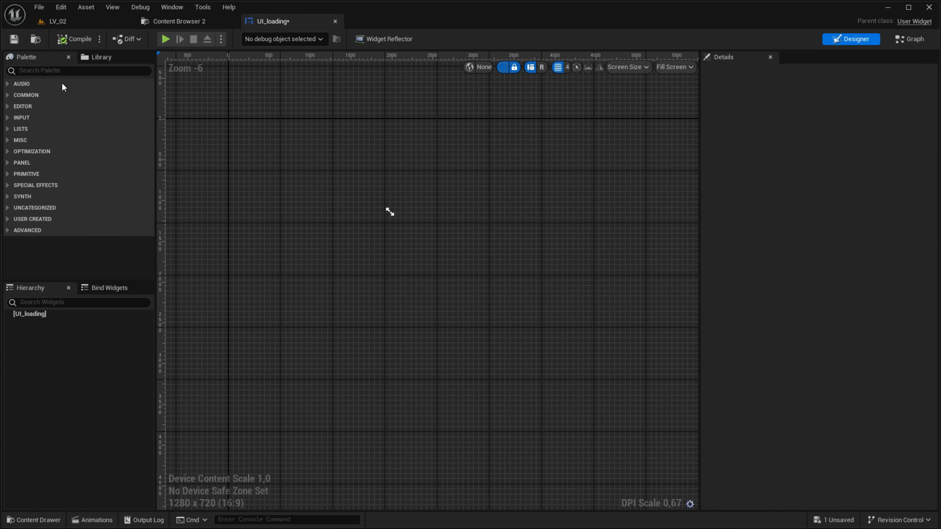
- Add a Canvas Panel as the root of the UI_loading widget
left_click(65, 71)
type("ca")
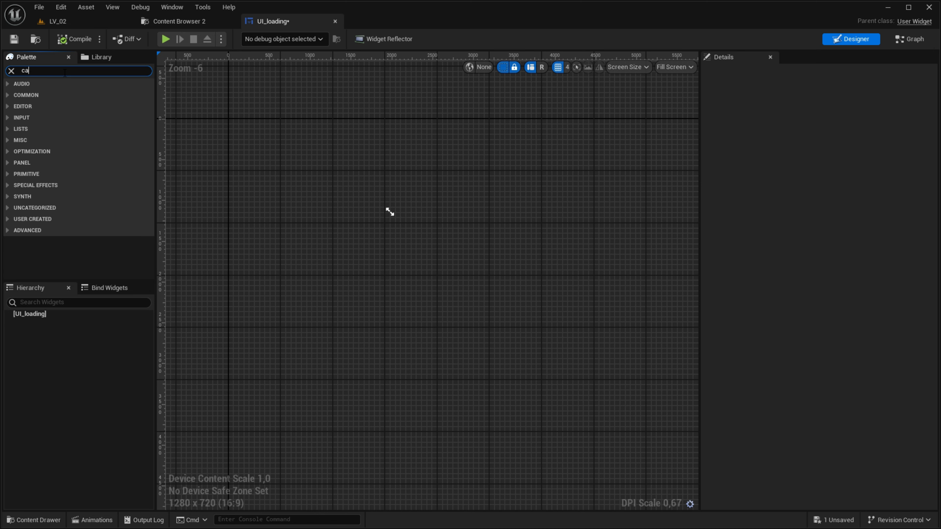
type("n")
left_click_drag(67, 94, 356, 176)
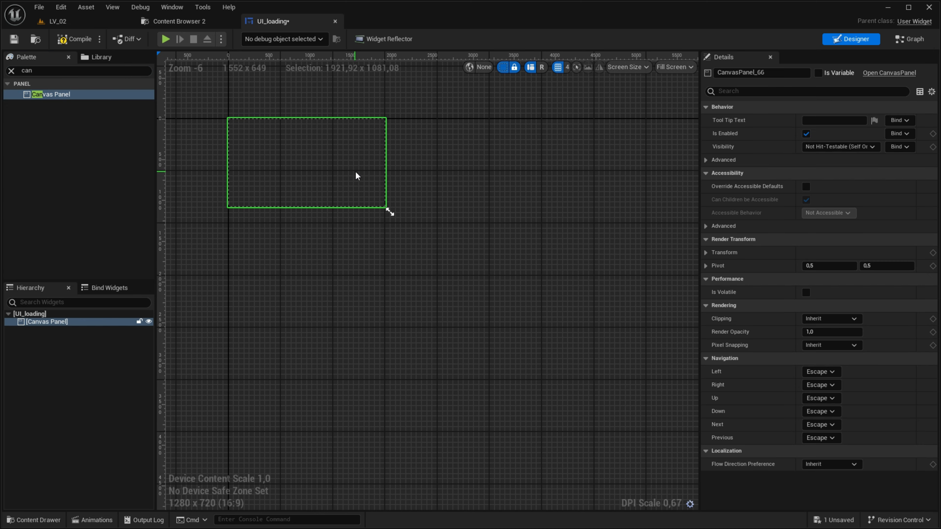
- Place an Image widget on the canvas panel at about X 696, Y 112
right_click_drag(364, 169, 427, 224)
scroll(426, 224, "up", 4)
left_click(60, 70)
type("imag")
left_click_drag(65, 95, 286, 114)
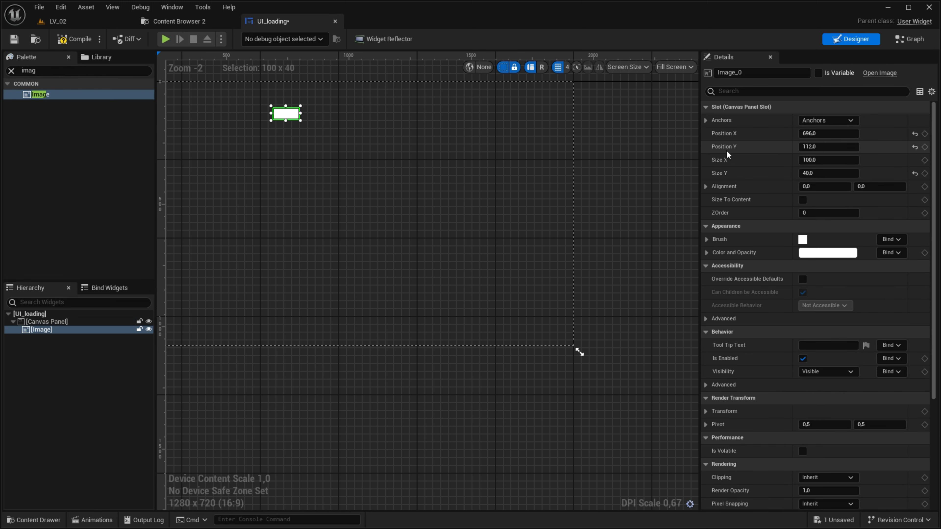
- Anchor the image to fill the whole canvas and set its left, top, right and bottom offsets to 0
left_click(844, 121)
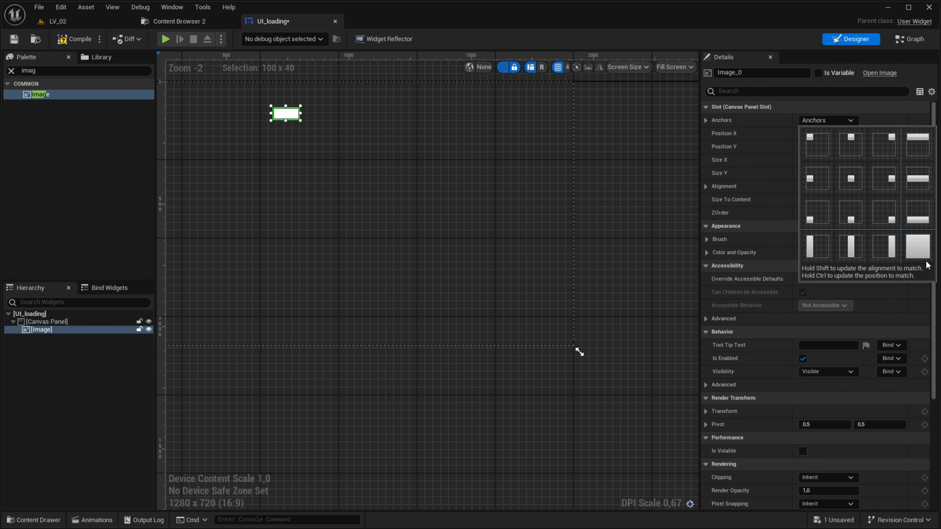
left_click(921, 247)
left_click(830, 134)
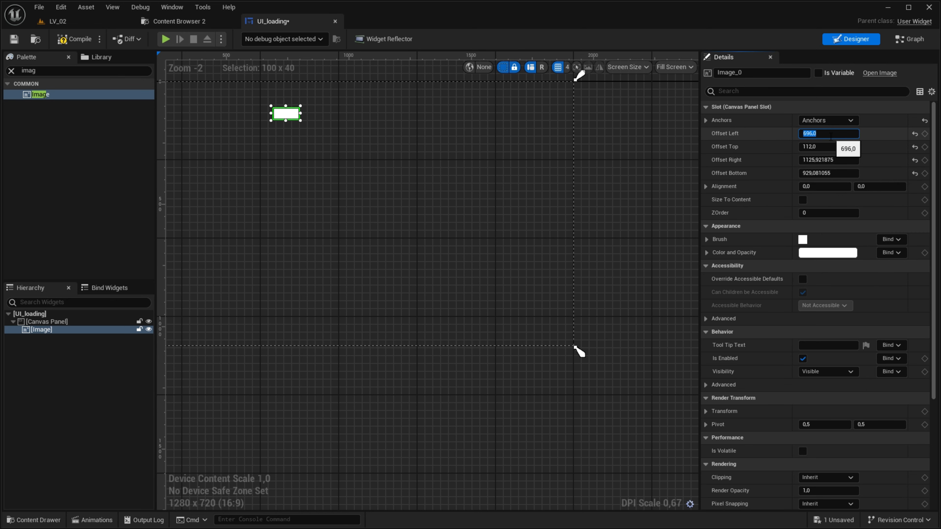
type("0")
key("Tab")
type("0")
key("Tab")
type("0")
key("Tab")
type("0")
- Set the image's Color and Opacity to the saved dark grey theme color
left_click(823, 255)
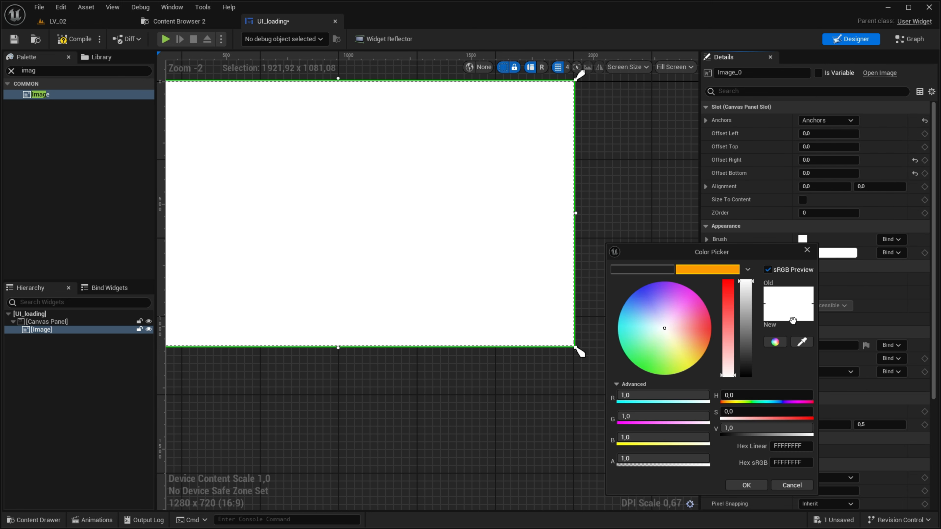
left_click(643, 269)
left_click(746, 486)
- Add a Circular Throbber near the bottom-right corner of the canvas
scroll(475, 275, "down", 1)
left_click(11, 70)
type("circula")
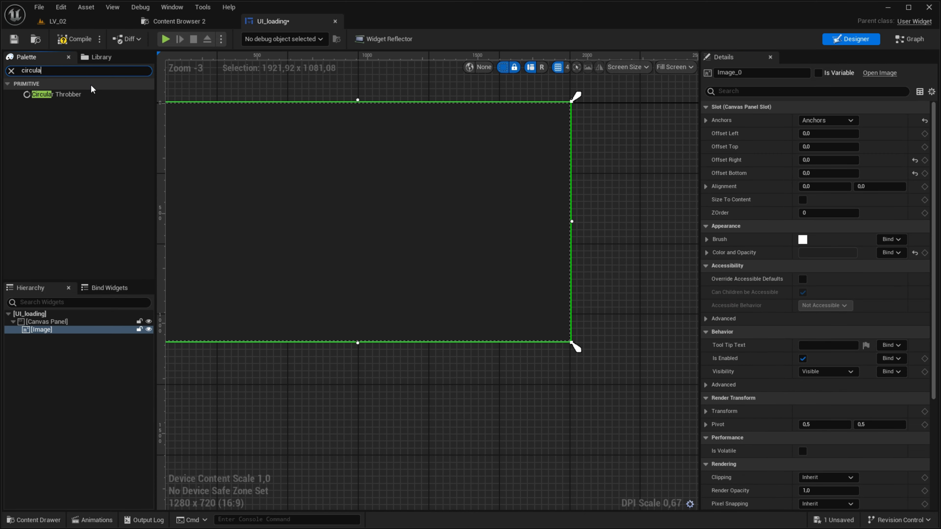
left_click_drag(74, 94, 524, 311)
scroll(534, 297, "up", 7)
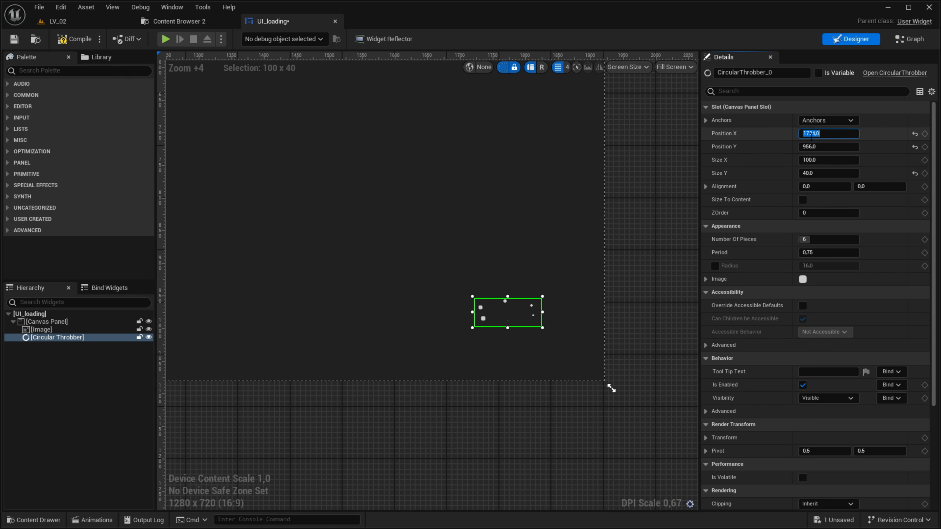
- Anchor the Circular Throbber to the canvas's bottom-right corner and set its Position X and Y to 0
left_click(834, 120)
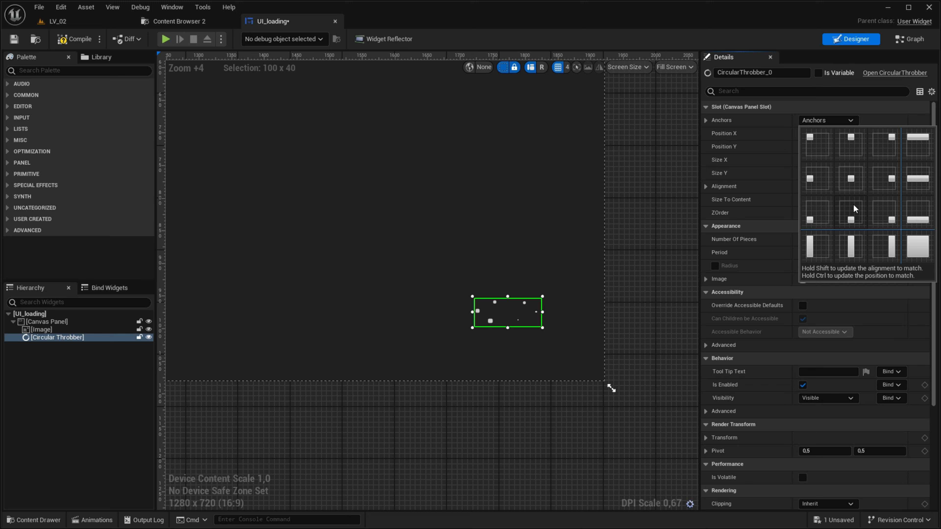
left_click(885, 213)
left_click(829, 134)
type("0")
key("Tab")
type("0")
key("Tab")
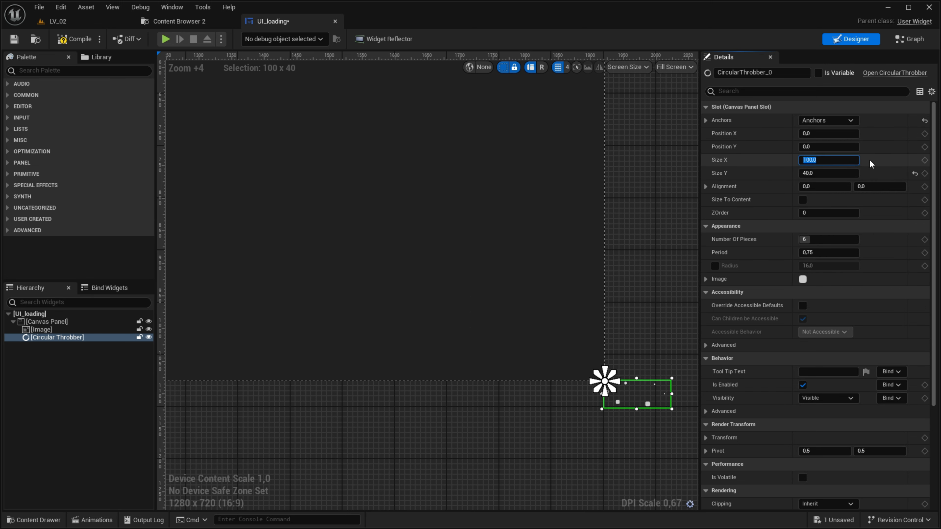
- Set the Circular Throbber's Size Y to 100 and its alignment to 1,5 on both axes
key("Tab")
type("100")
key("Return")
left_click_drag(829, 186, 889, 187)
type("1,5")
key("Tab")
type("1,5")
key("Tab")
scroll(592, 354, "down", 4)
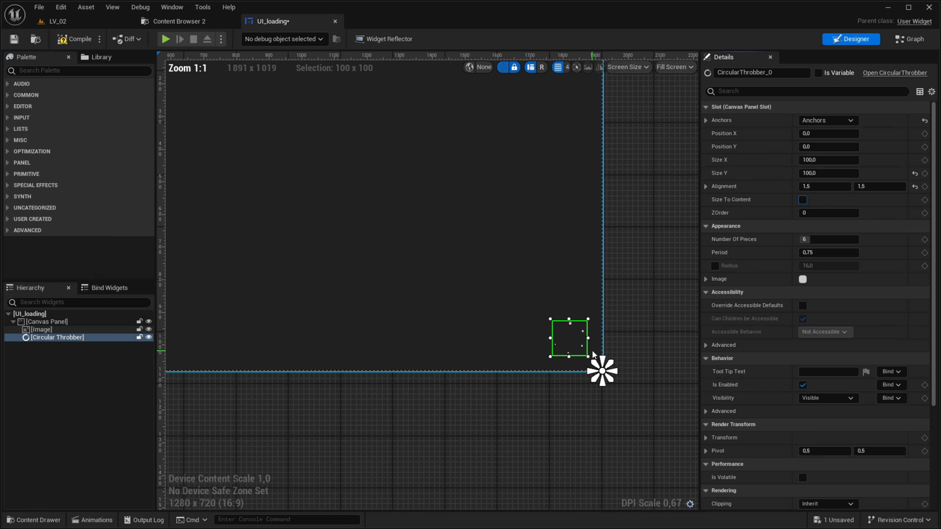
- Compile and save the UI_loading widget, then close it and return to the LV_02 level
scroll(593, 354, "down", 2)
left_click(576, 320)
left_click(74, 39)
left_click(14, 39)
right_click_drag(336, 283, 388, 274)
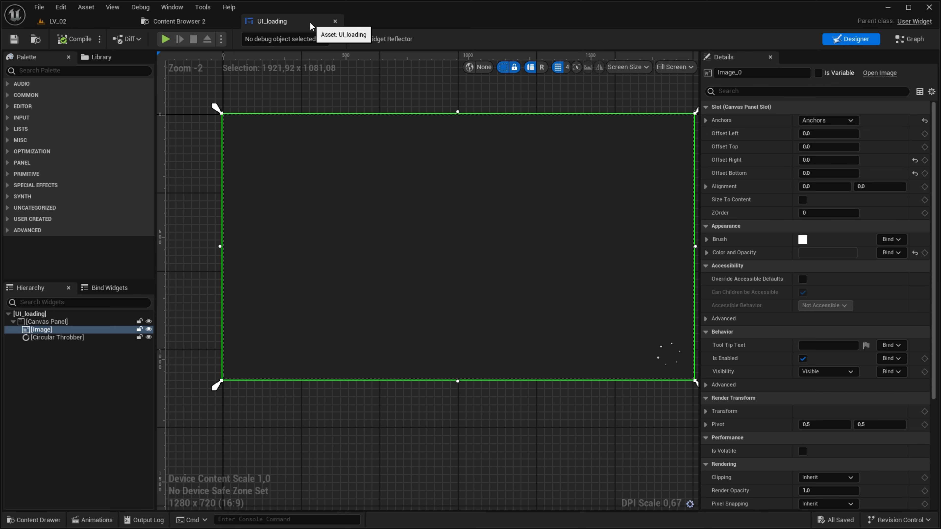
left_click(335, 21)
left_click(63, 21)
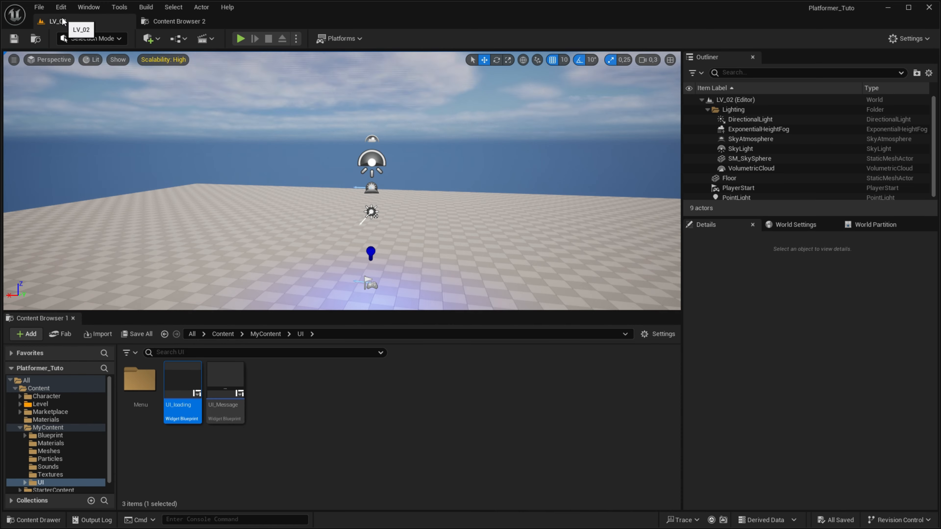
- Browse to the MyContent/Blueprint folder in the project content
left_click(313, 394)
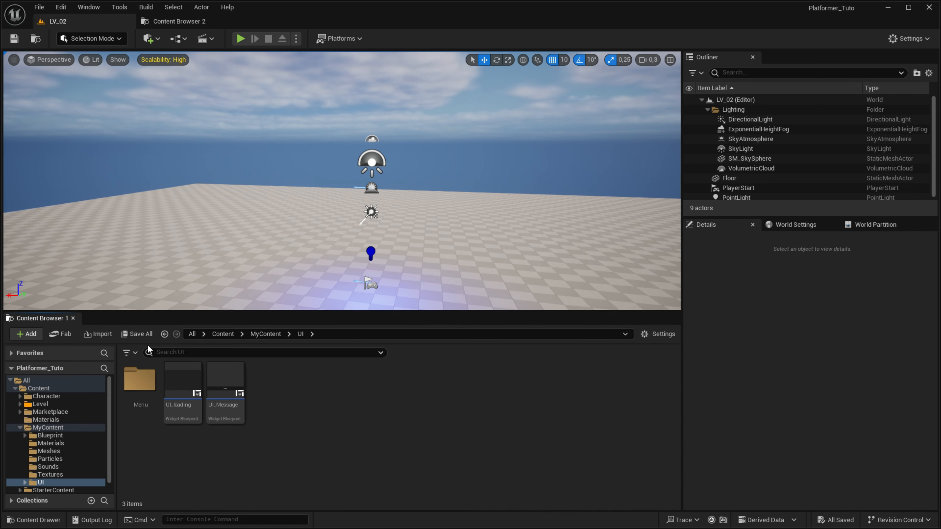
left_click(214, 335)
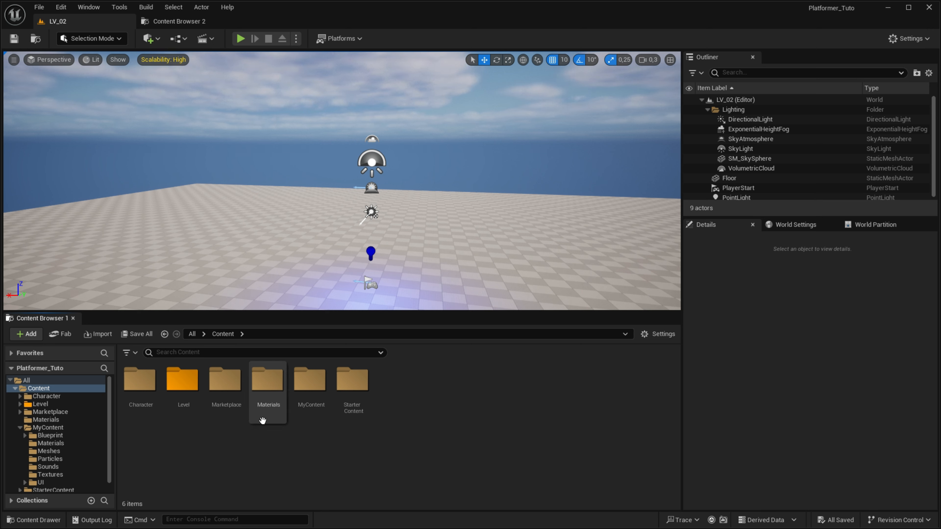
left_click(296, 400)
double_click(296, 399)
double_click(140, 379)
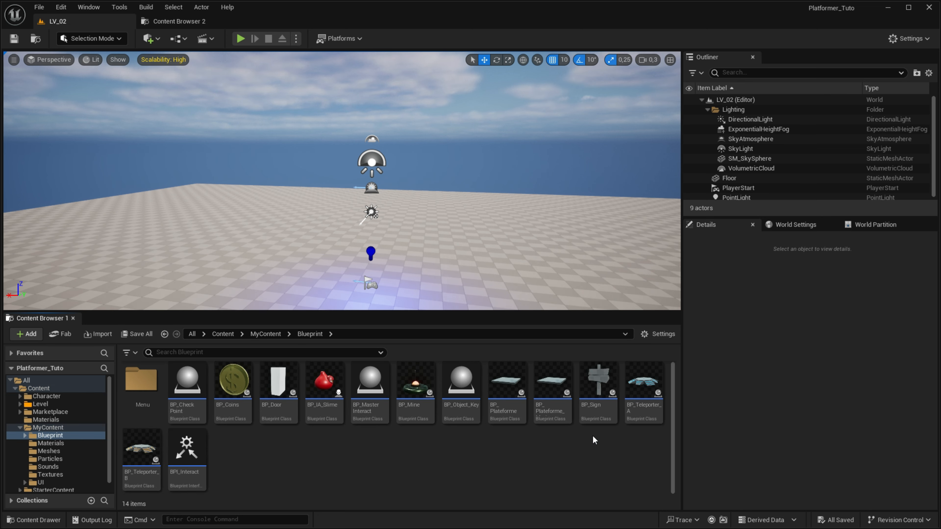
- Duplicate the BP_CheckPoint blueprint as BP_NextLevel and open it docked in the main editor window
left_click(187, 385)
key("ctrl+c")
key("ctrl+v")
key("Right")
key("F2")
type("BP_NextLevel")
key("Return")
key("Return")
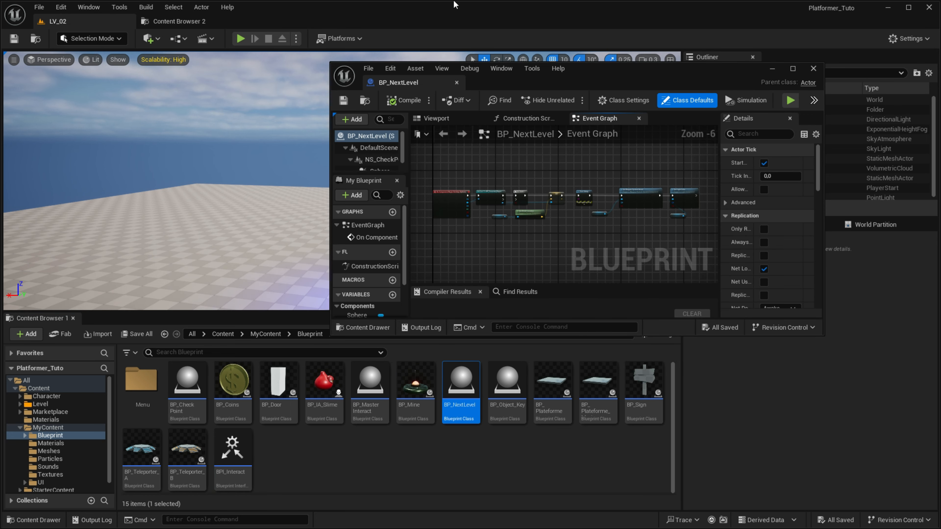
left_click_drag(438, 81, 322, 22)
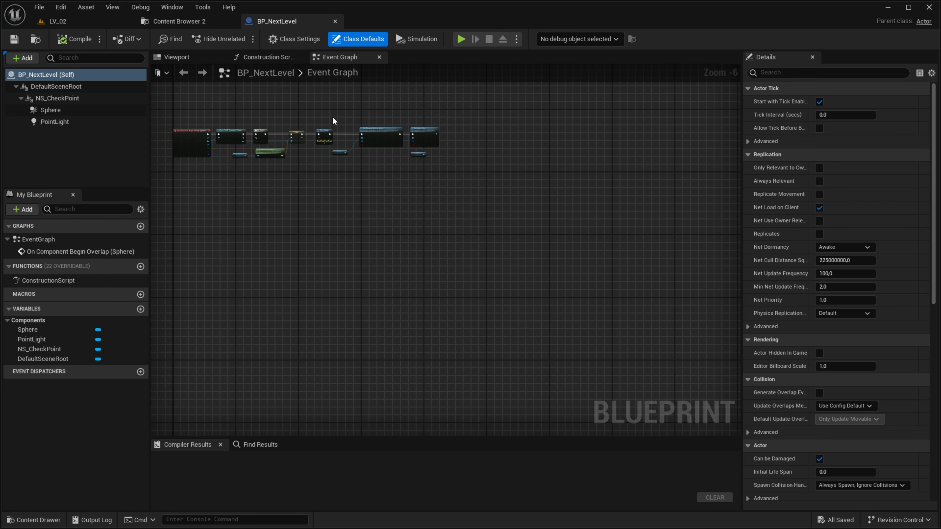
- Delete the Do Once node and all other nodes following the Cast To BP_Character_Player in the event graph
scroll(332, 117, "up", 4)
right_click_drag(295, 237, 606, 253)
left_click_drag(417, 147, 487, 219)
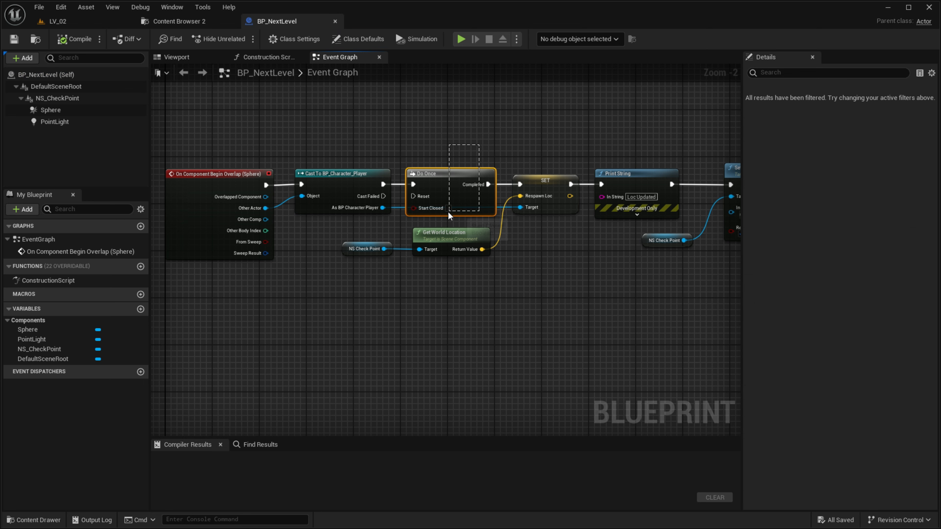
key("Delete")
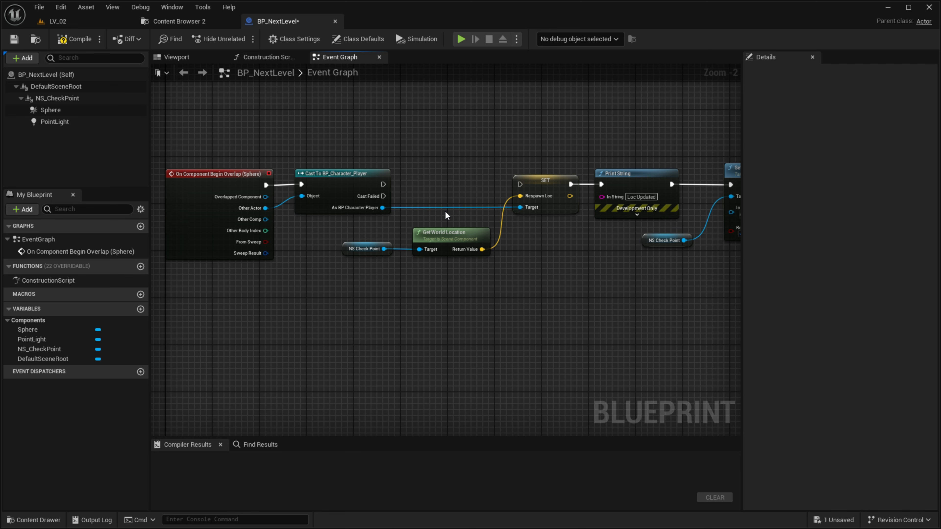
left_click_drag(351, 280, 501, 248)
right_click_drag(560, 286, 204, 302)
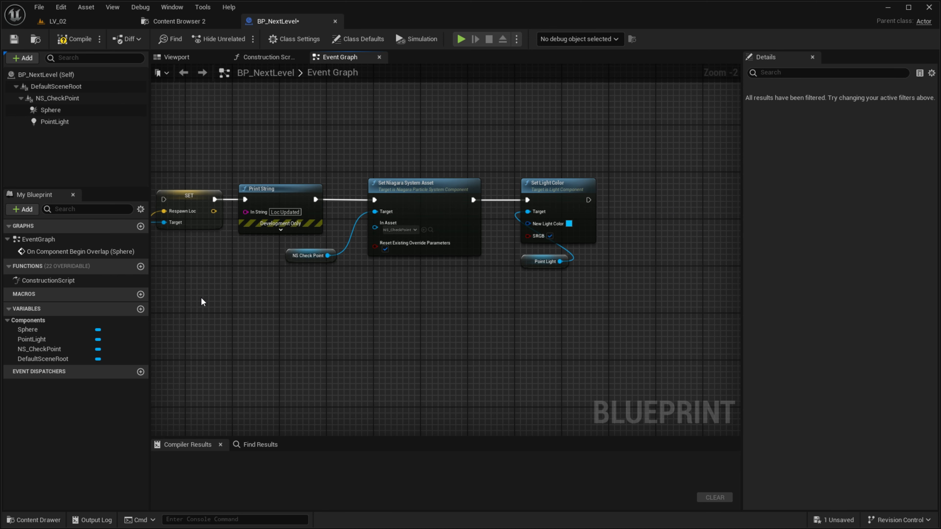
left_click_drag(178, 297, 652, 120)
key("Delete")
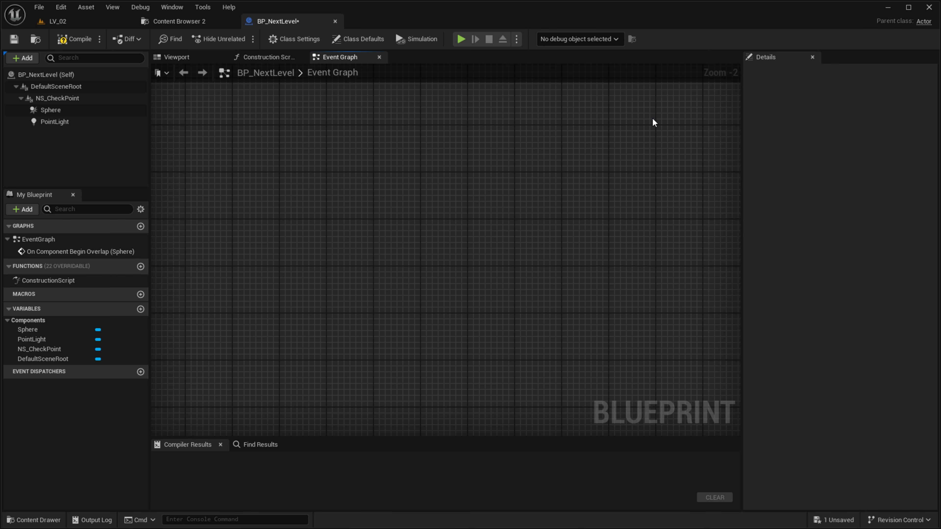
- Set the PointLight component's light color to pure green and raise it to about Z -70 in the blueprint viewport
left_click(178, 58)
left_click(73, 102)
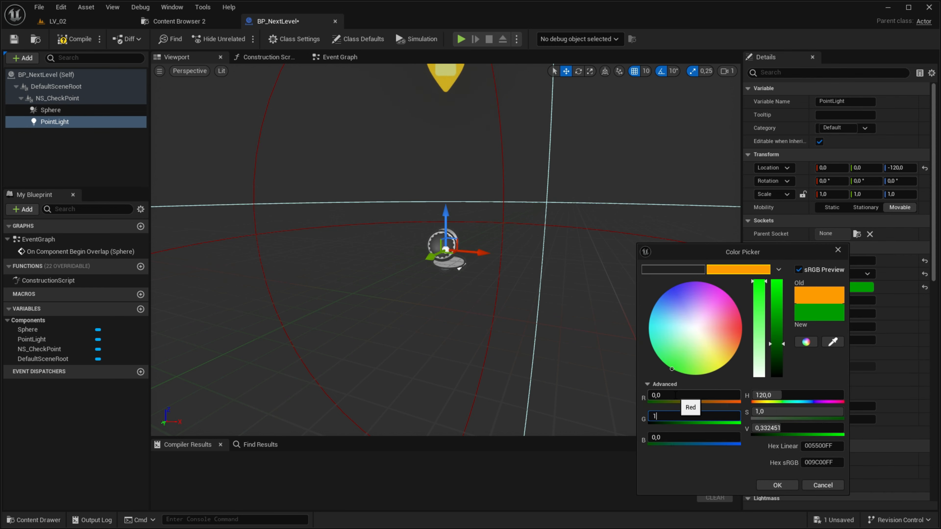
left_click(765, 487)
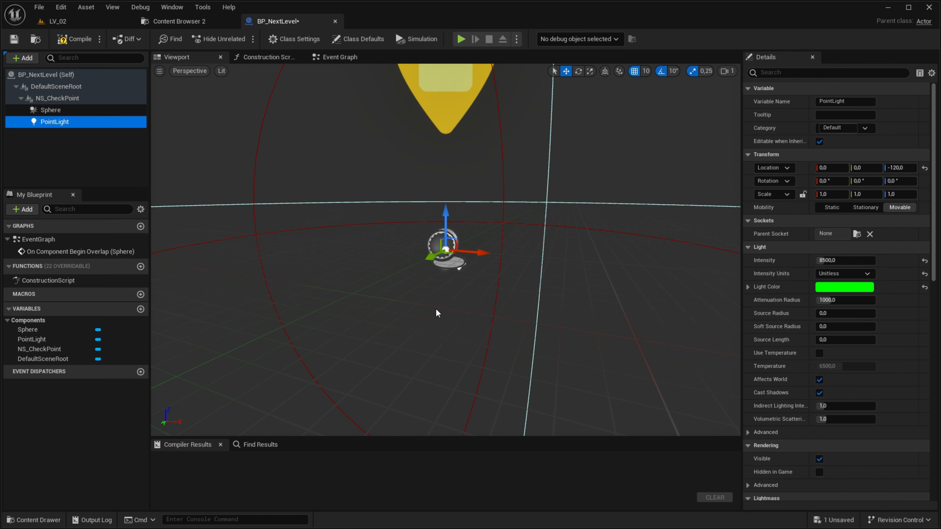
left_click_drag(459, 266, 458, 207)
left_click_drag(444, 173, 438, 154)
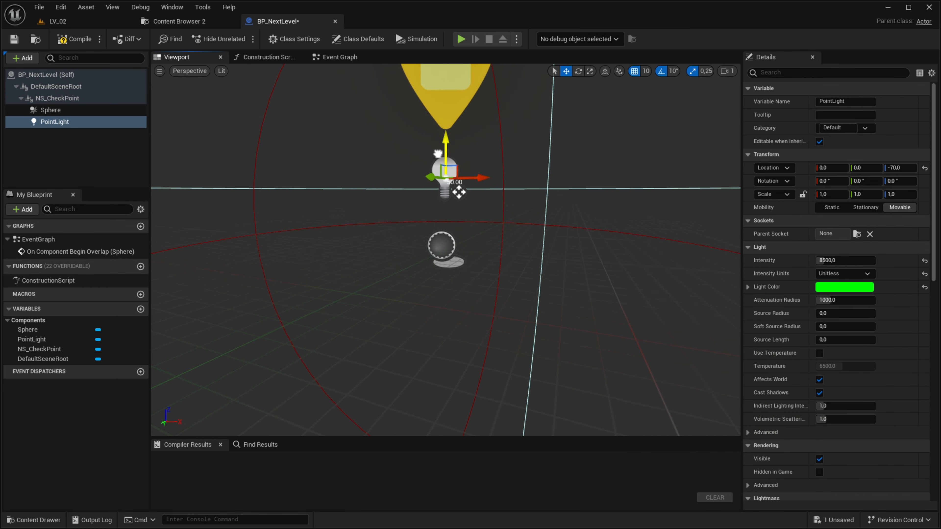
- Clear the Niagara system asset of the NS_CheckPoint component, delete that component and compile the blueprint
left_click(91, 101)
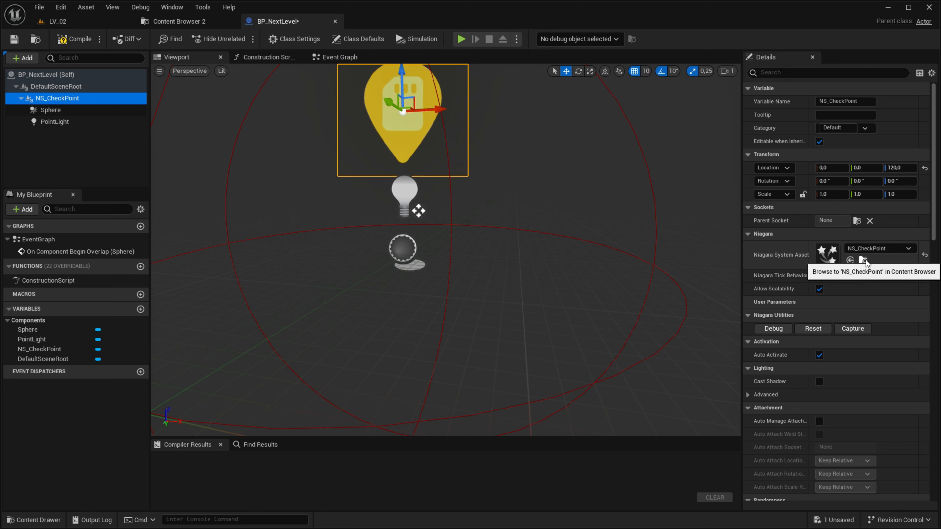
left_click(881, 253)
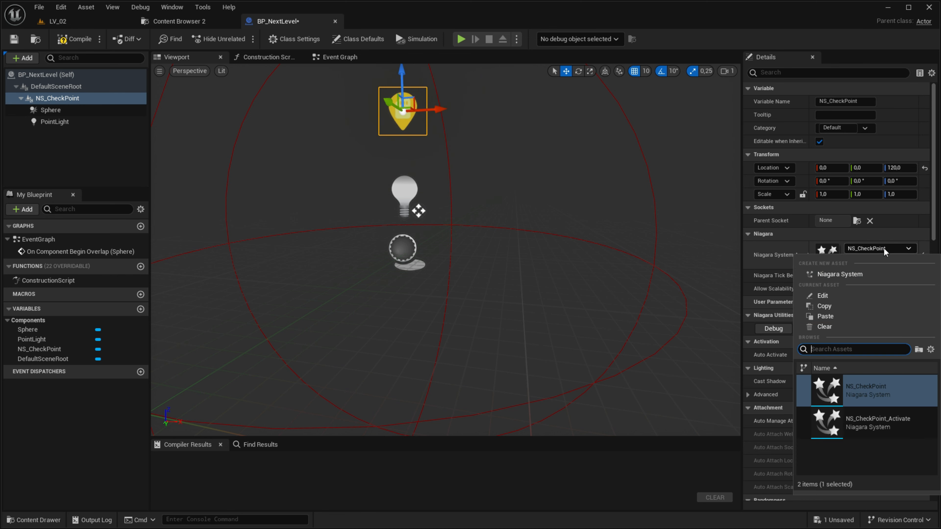
left_click(826, 328)
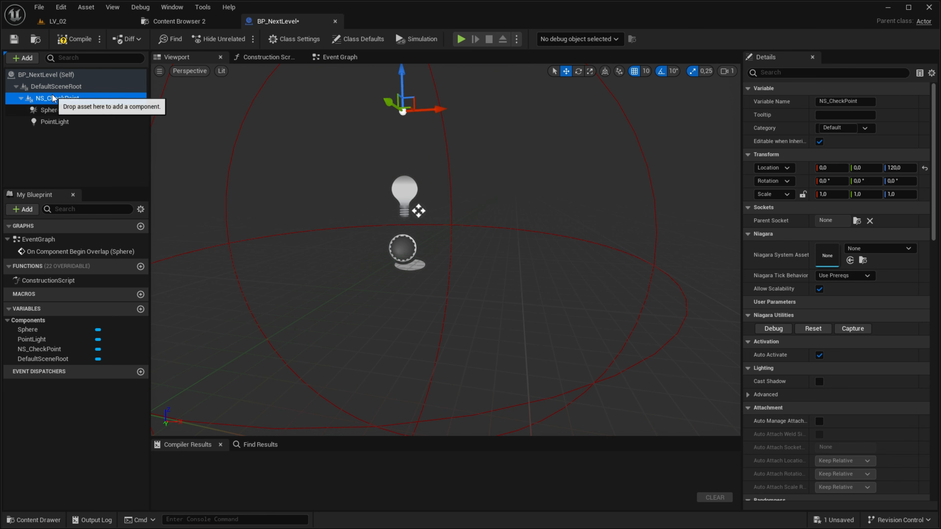
key("Delete")
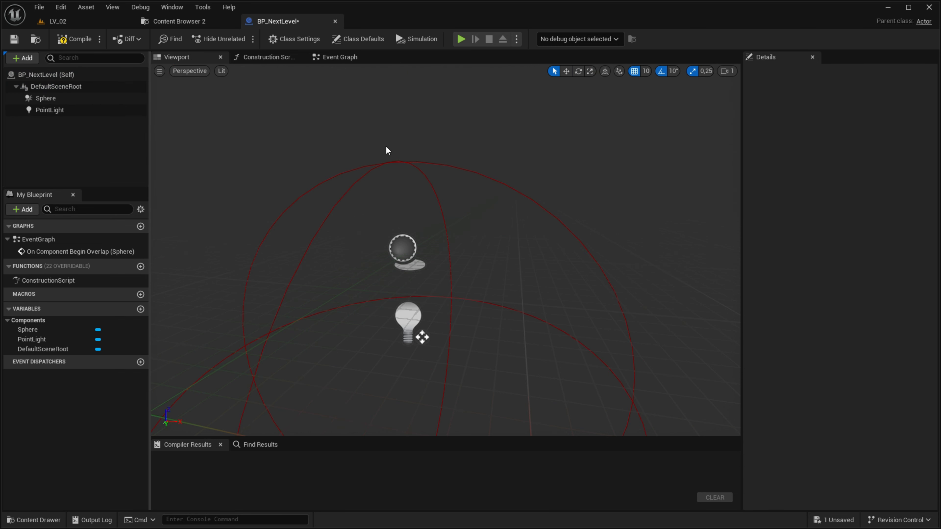
left_click(76, 110)
key("F7")
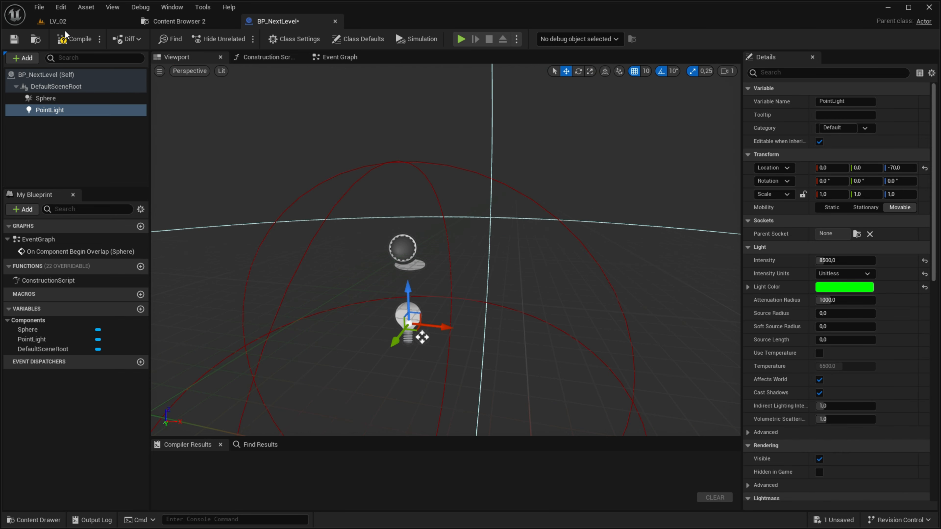
left_click(339, 57)
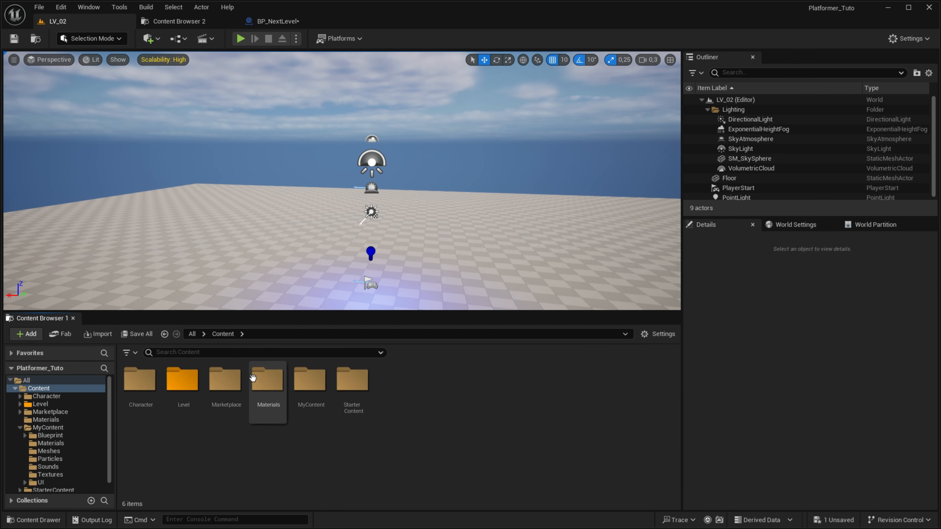
- Open the LV_01 level and place a BP_NextLevel actor on the floor near the player start
double_click(182, 379)
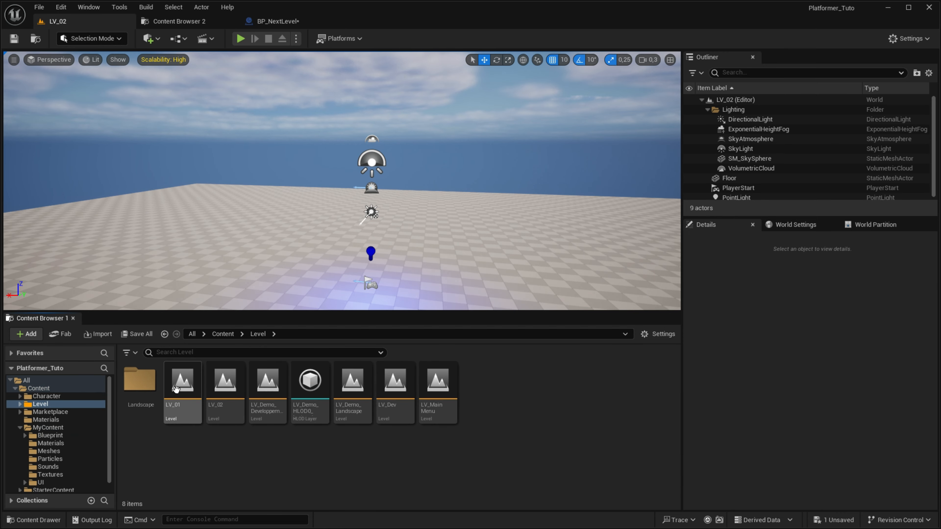
double_click(182, 383)
left_click(485, 368)
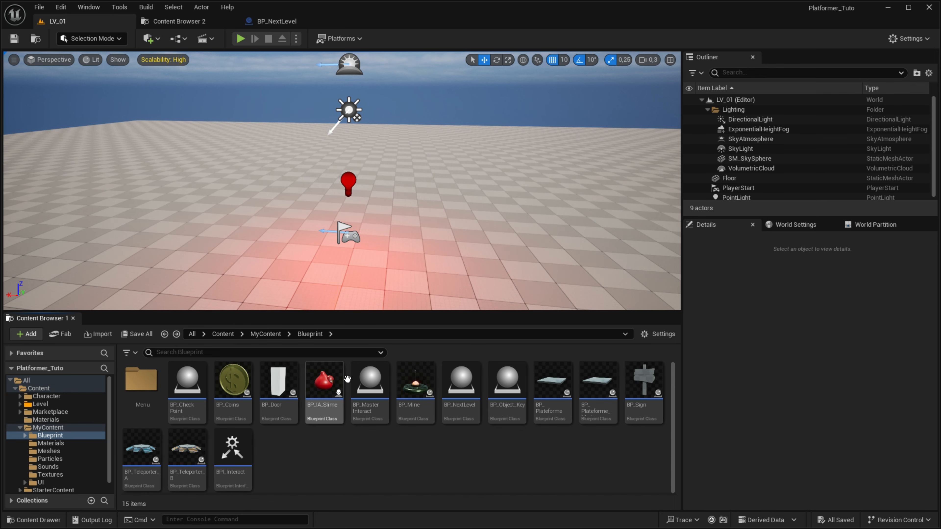
double_click(461, 382)
left_click(60, 22)
left_click_drag(455, 386, 506, 274)
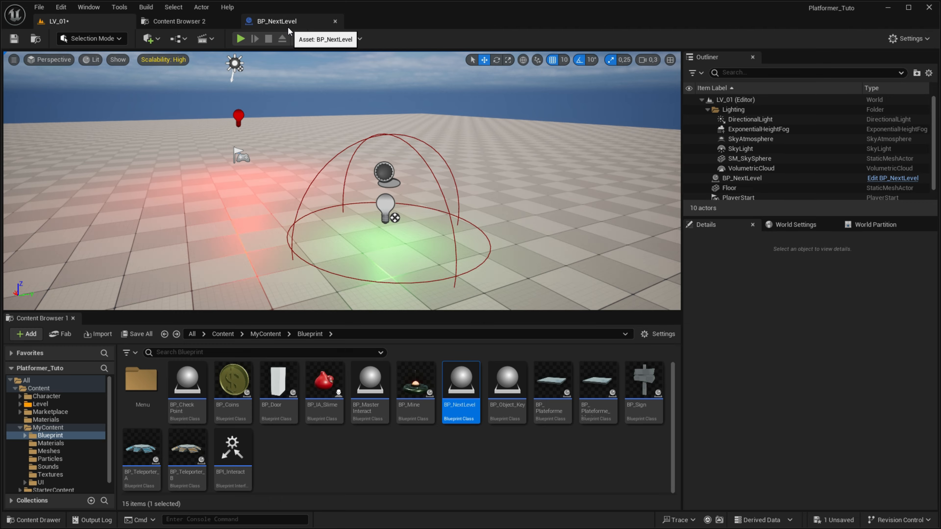
- Add a Print String node reading "Next Level" after the Cast To BP_Character_Player node in BP_NextLevel's event graph
left_click(288, 26)
right_click(448, 223)
type("print")
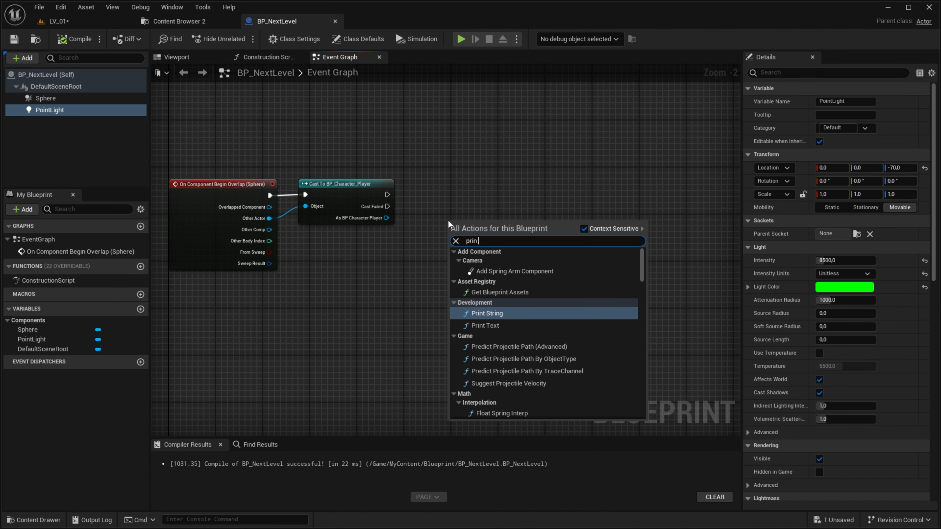
key("Return")
scroll(408, 233, "up", 2)
left_click_drag(379, 183, 472, 235)
left_click_drag(484, 233, 445, 187)
left_click_drag(336, 131, 444, 274)
key("q")
left_click(464, 249)
left_click(470, 200)
type("Next Level")
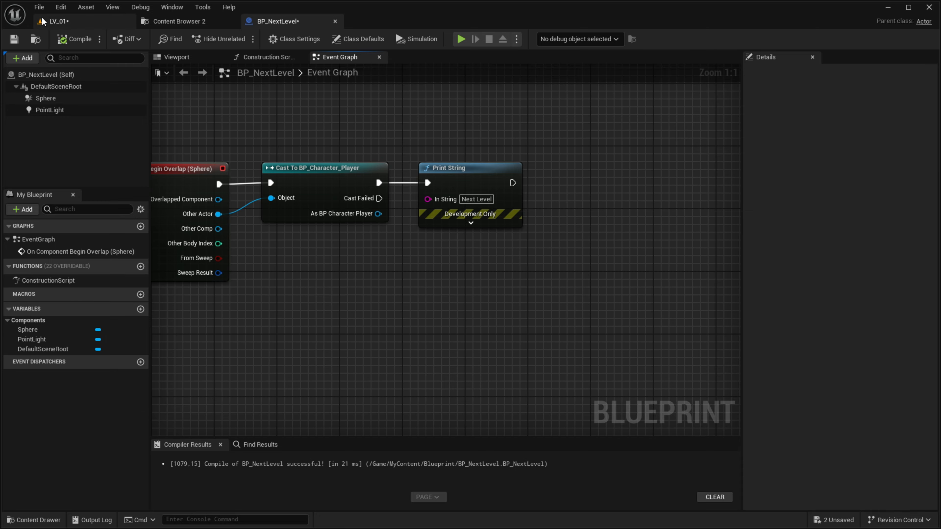
- Play LV_01 in the editor to check which character spawns, and stop the session
left_click(82, 24)
left_click(240, 39)
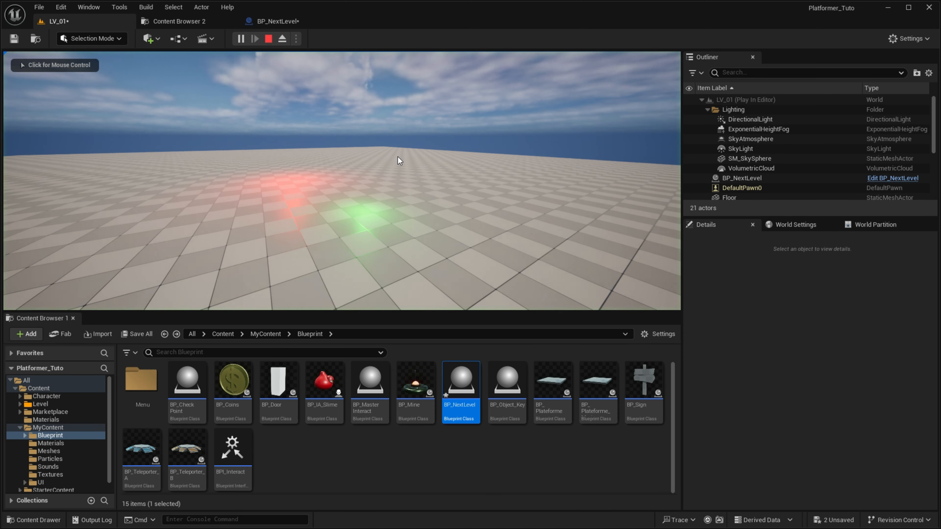
key("Escape")
- Set LV_01's GameMode Override to BP_GameModePlayer in the world settings
left_click(796, 225)
left_click(839, 309)
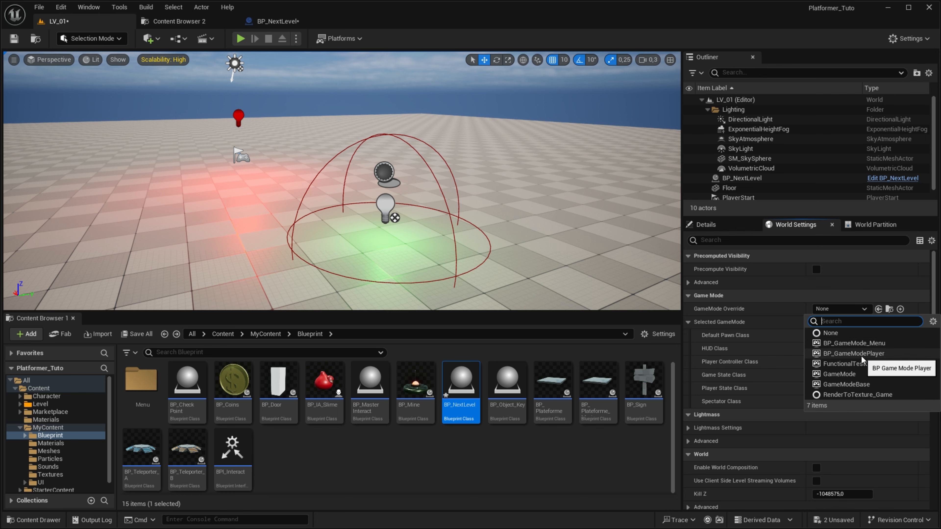
left_click(852, 354)
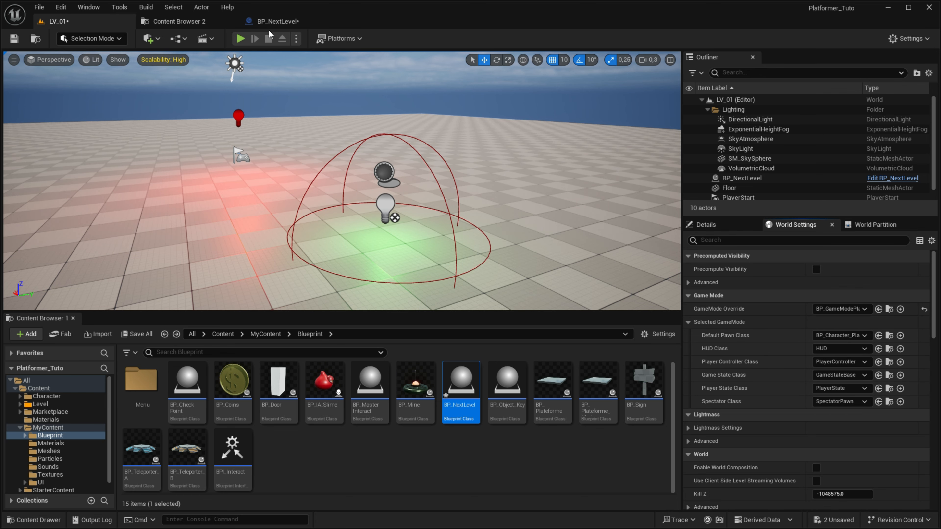
- Play-test LV_01 by walking the character into the green trigger area, stop the session and save all assets
left_click(240, 38)
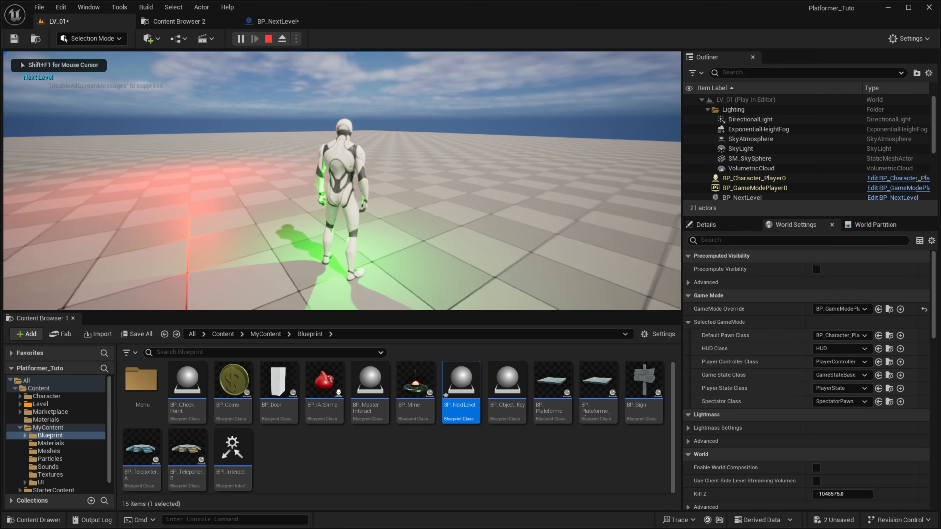
key("Escape")
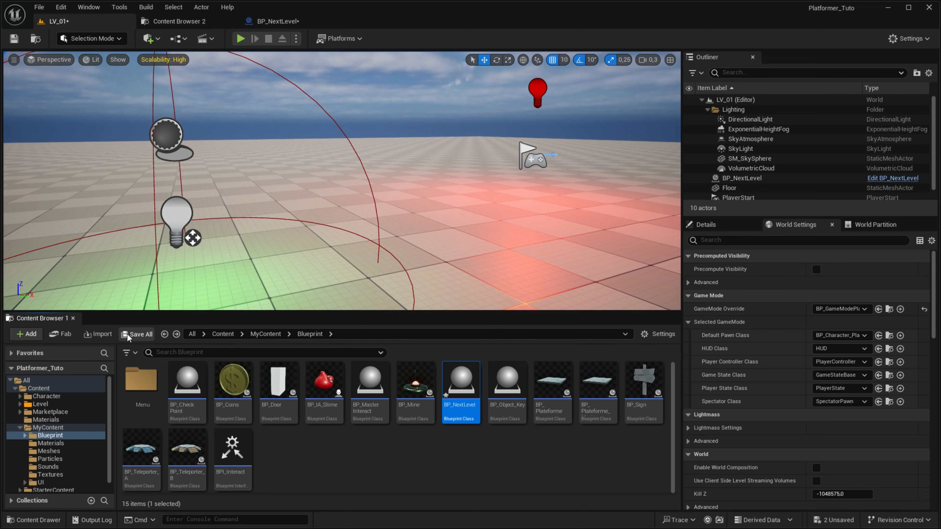
left_click(128, 335)
- Add an Open Level (by Name) node after the Print String node in BP_NextLevel and space it further away
left_click(292, 21)
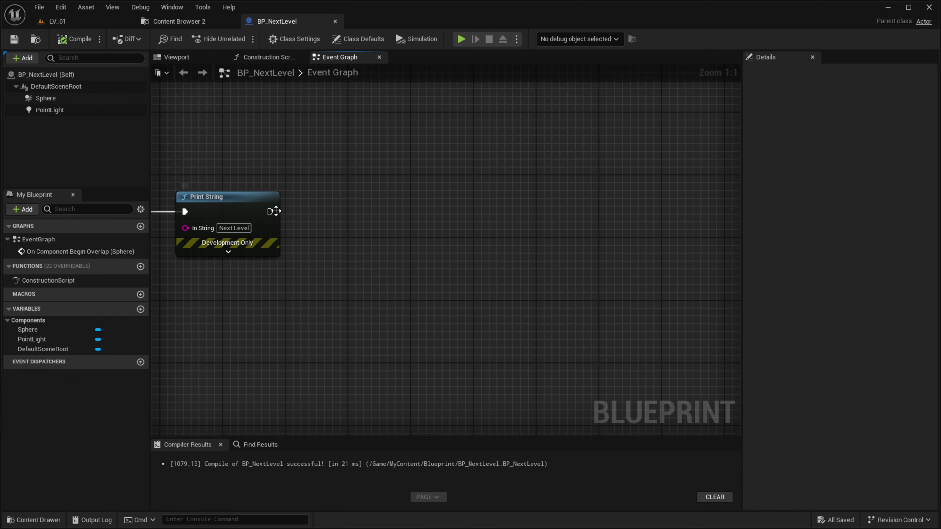
left_click_drag(274, 211, 381, 211)
type("open leve")
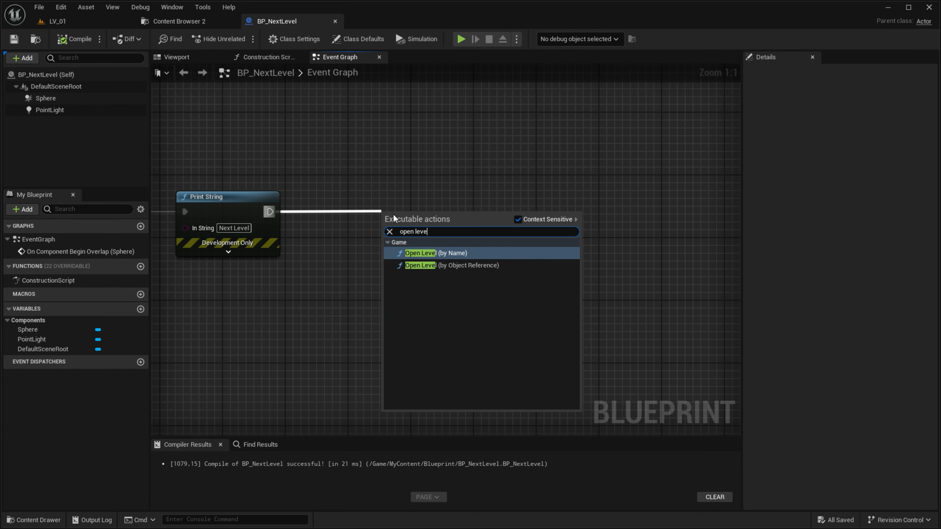
key("Return")
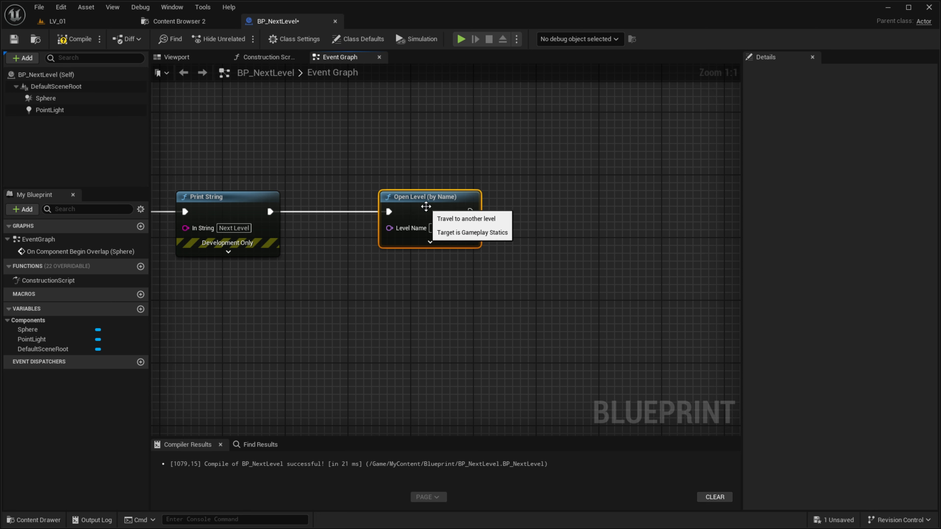
left_click_drag(426, 206, 459, 207)
left_click(430, 290)
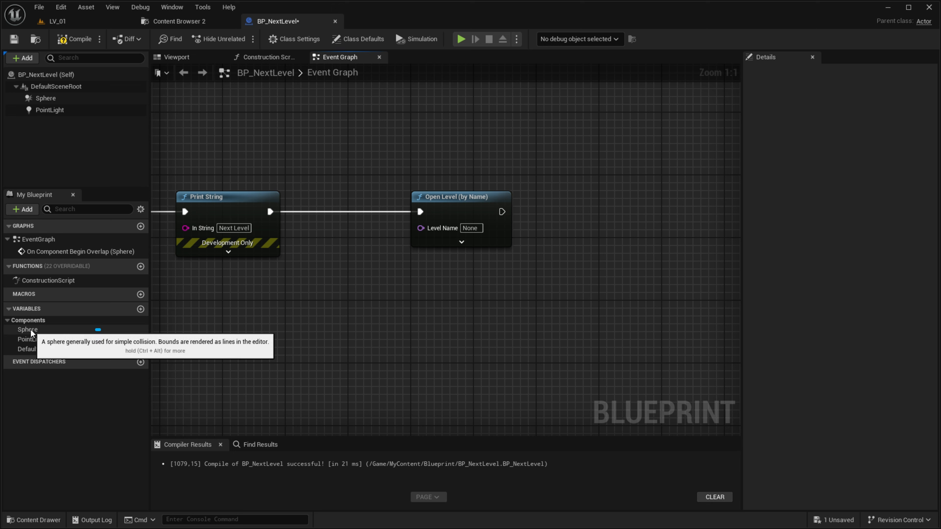
- Promote the Open Level node's level name input to a Level Name variable, straighten their connection and compile
right_click(422, 228)
left_click(451, 258)
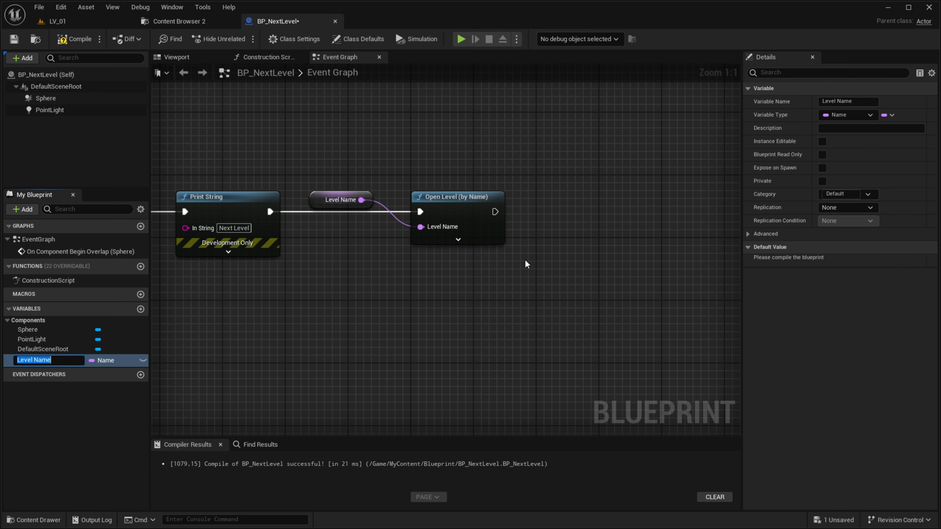
key("Return")
left_click_drag(347, 168, 347, 220)
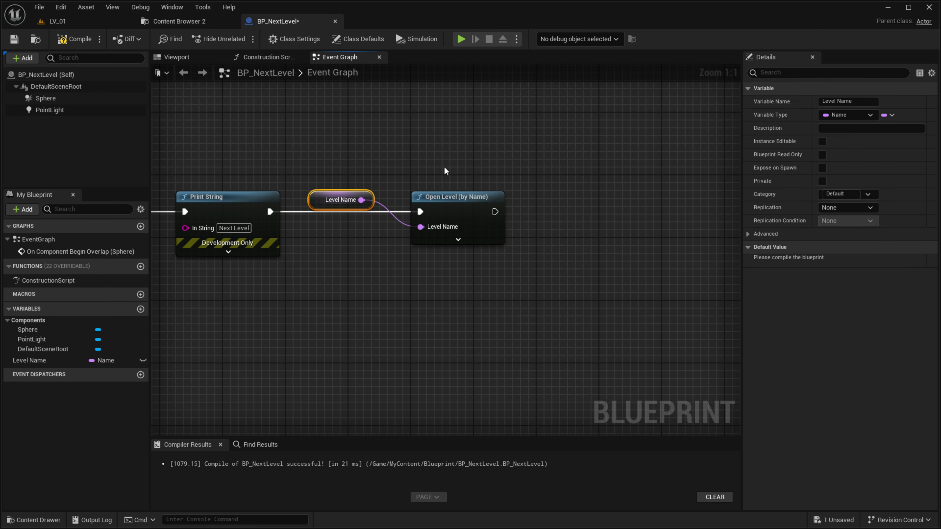
left_click_drag(444, 167, 373, 219)
key("q")
left_click(332, 166)
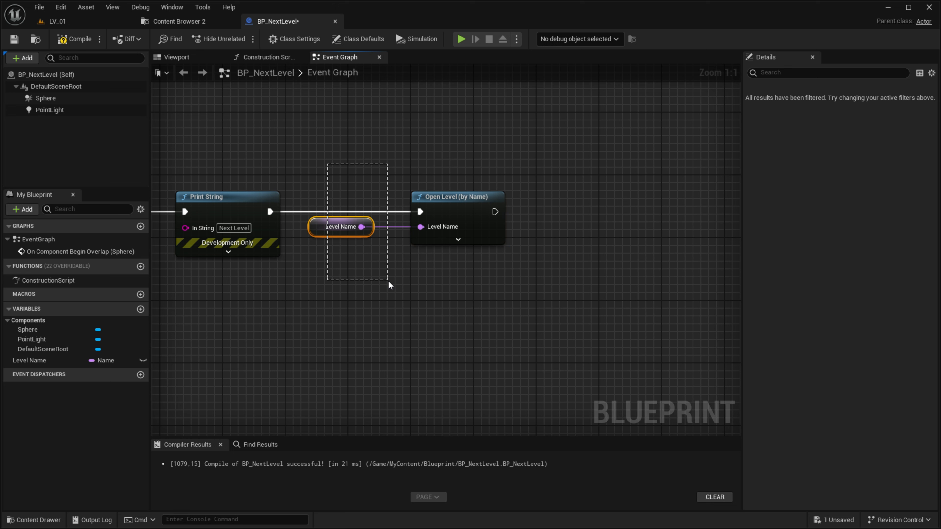
left_click_drag(388, 280, 388, 280)
left_click(74, 39)
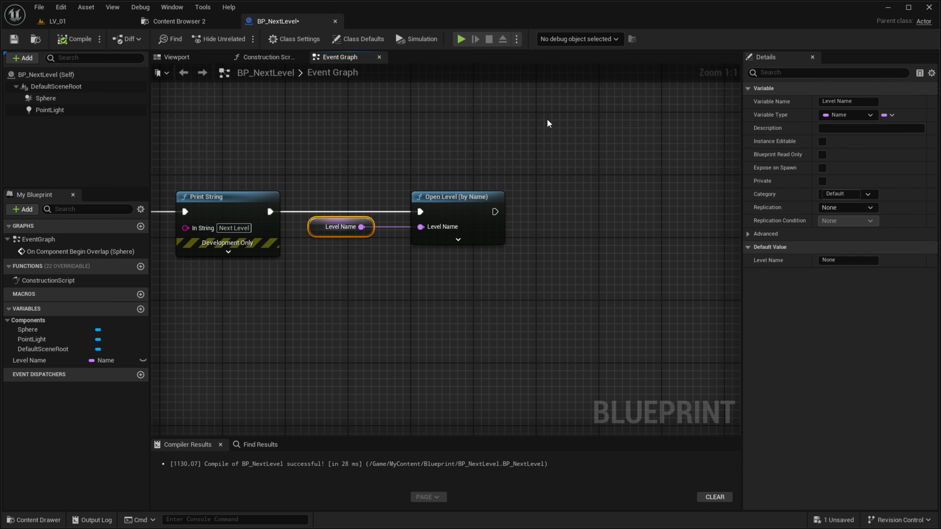
- Convert the Level Name variable to a Name array, move its node below Print String and compile the blueprint
left_click(884, 117)
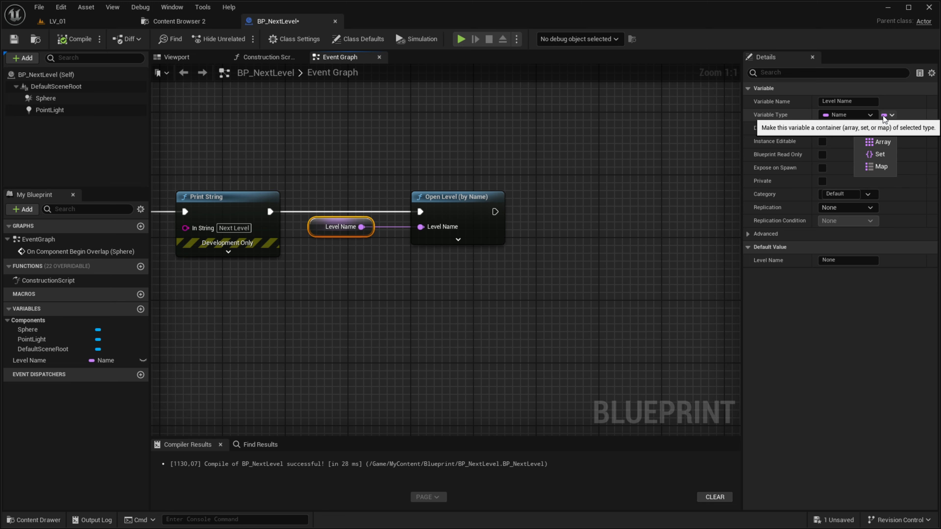
left_click(881, 145)
left_click(518, 276)
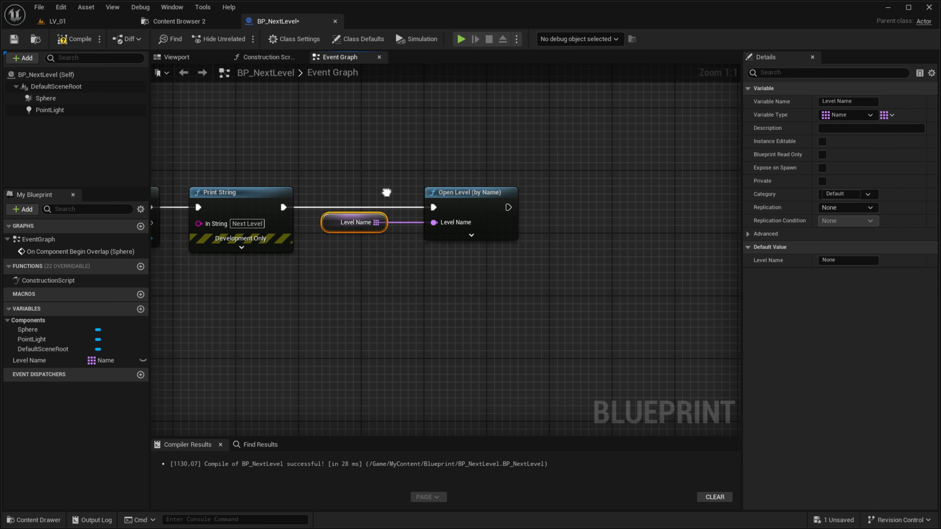
right_click_drag(349, 266, 438, 196)
left_click_drag(392, 165, 284, 231)
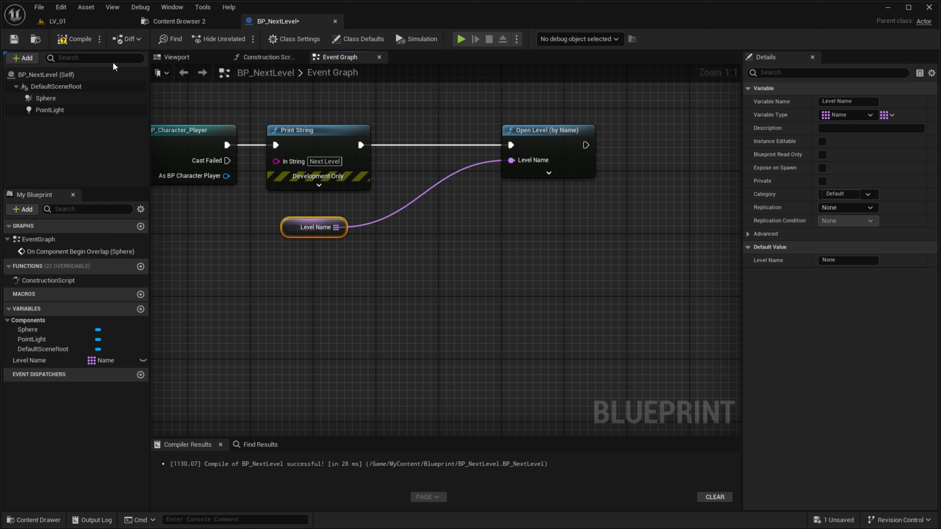
left_click(76, 41)
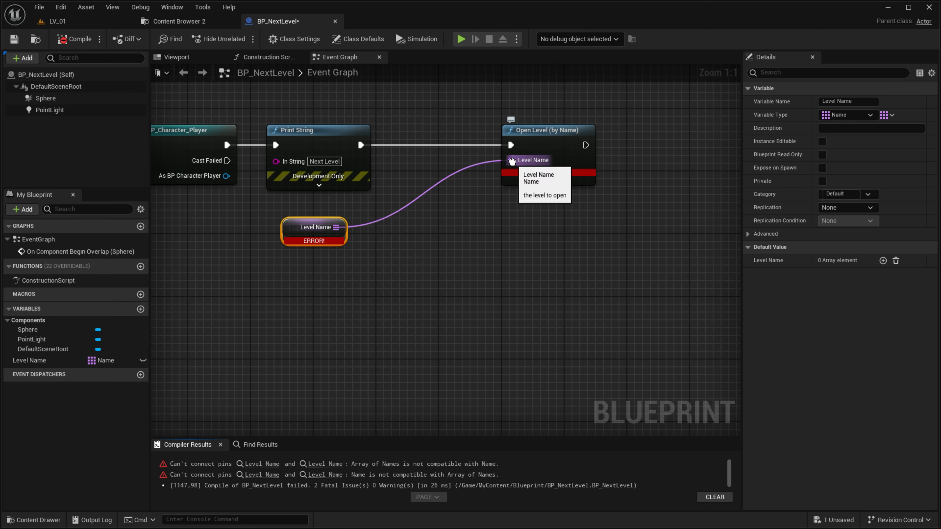
- Disconnect the Level Name node from Open Level and add two elements to the array's default value
left_click_drag(483, 110, 339, 229)
left_click(408, 254)
left_click(511, 160, "alt")
left_click(324, 232)
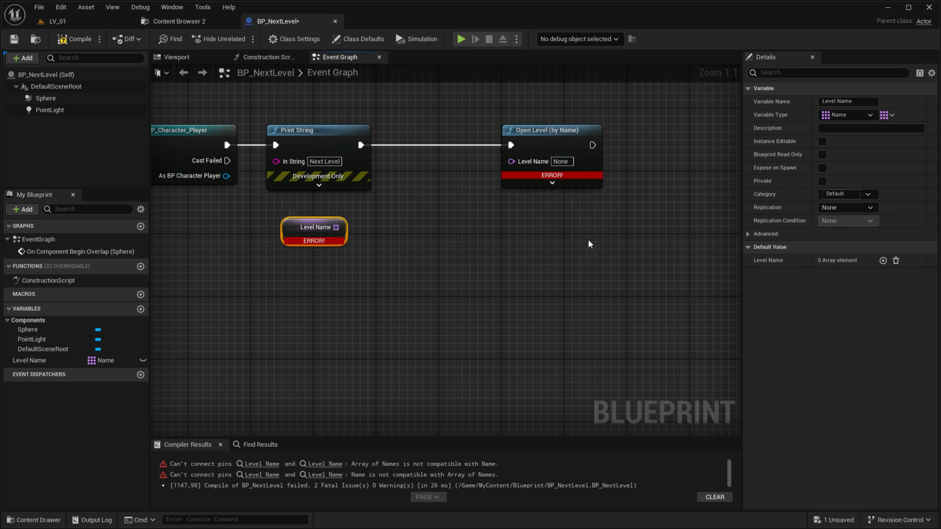
left_click(883, 261)
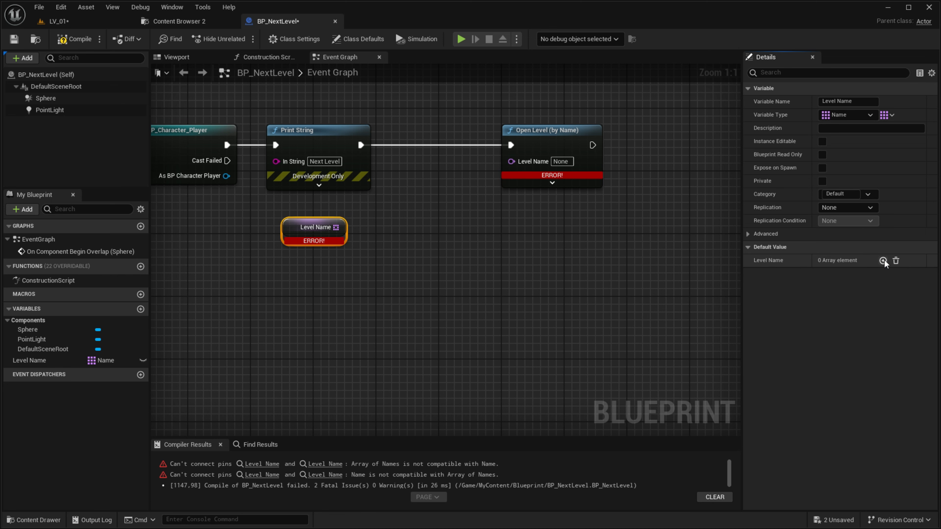
left_click(884, 260)
left_click(883, 260)
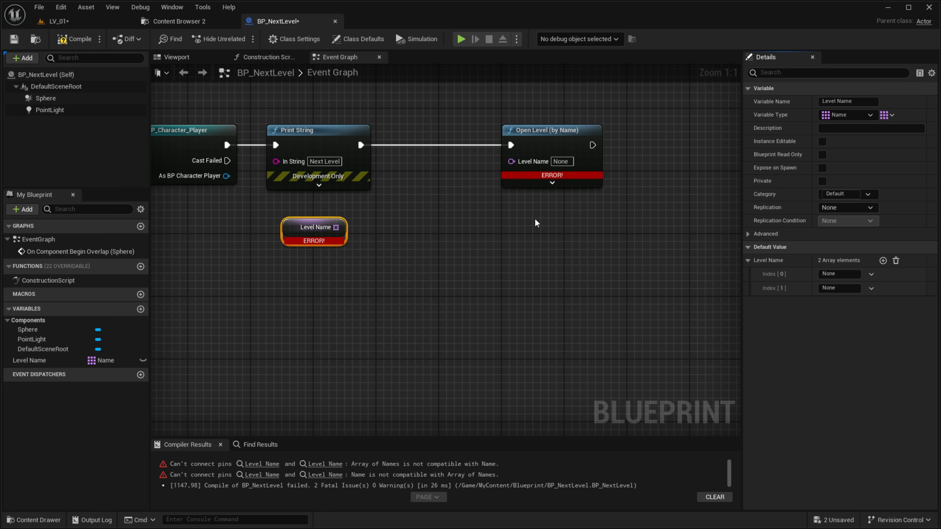
- Set the Level Name array's defaults to LV_01 at index 0 and LV_02 at index 1, matching the level assets
left_click(152, 20)
double_click(254, 102)
left_click(254, 111)
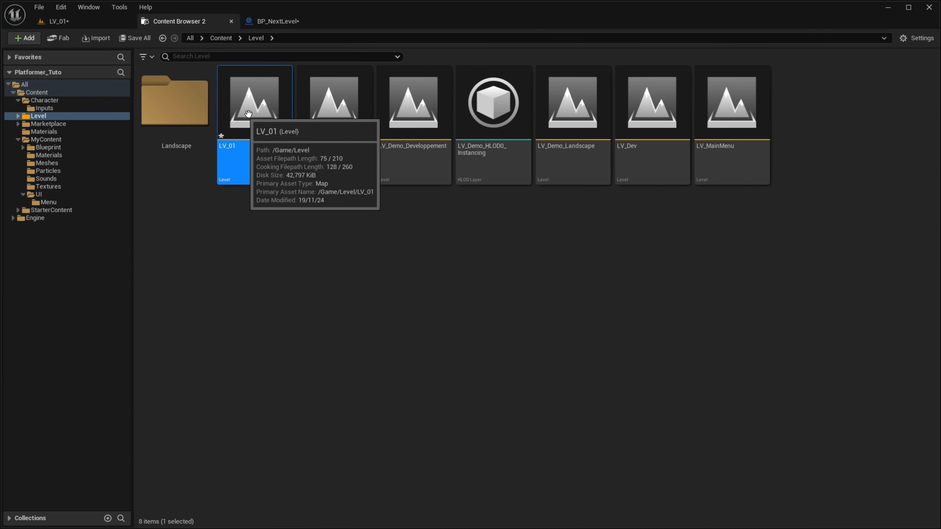
left_click(234, 147)
left_click(323, 19)
left_click(834, 273)
type("LV_01")
left_click(191, 20)
left_click(320, 124)
key("F2")
left_click(298, 23)
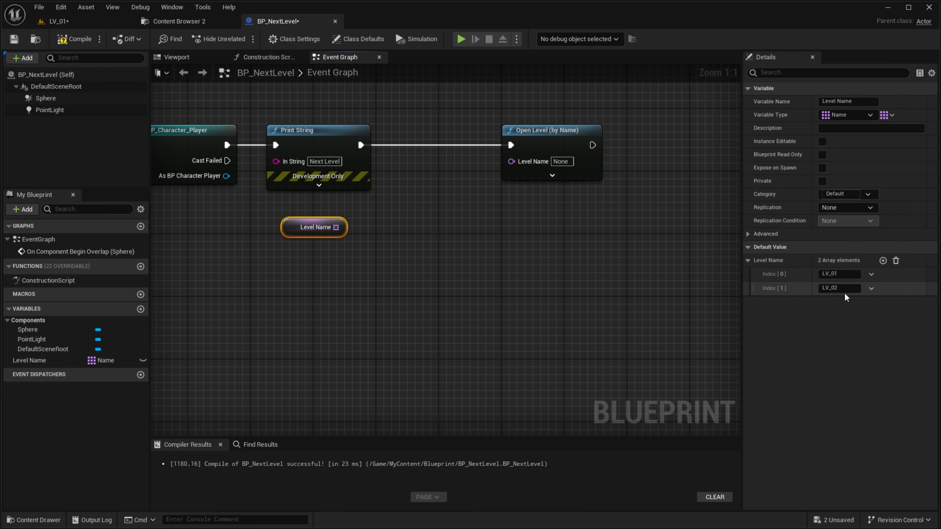
- Add an array Get node from Level Name and connect its output to the Open Level node's level name input
left_click_drag(343, 227, 429, 267)
type("get")
key("Return")
left_click(484, 230)
left_click_drag(484, 230, 518, 160)
left_click_drag(401, 228, 430, 264)
left_click(392, 249)
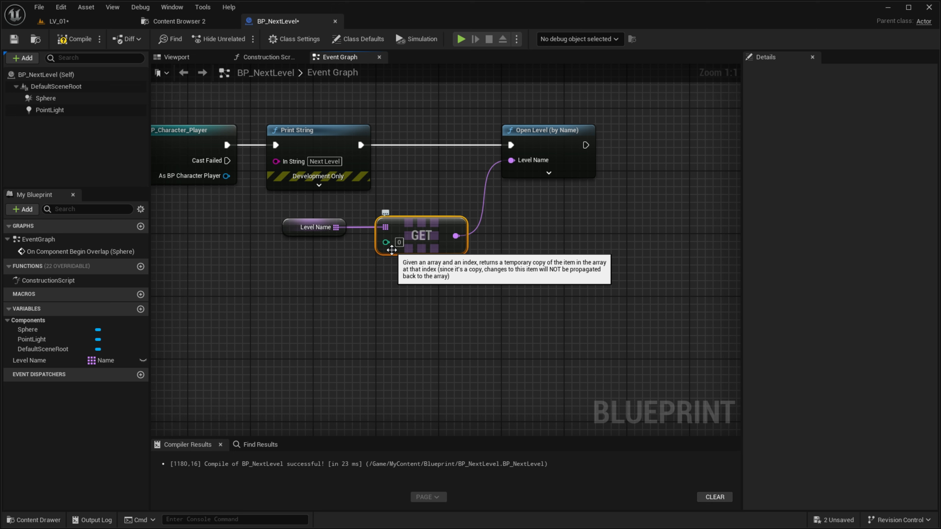
left_click(278, 247)
left_click(314, 227)
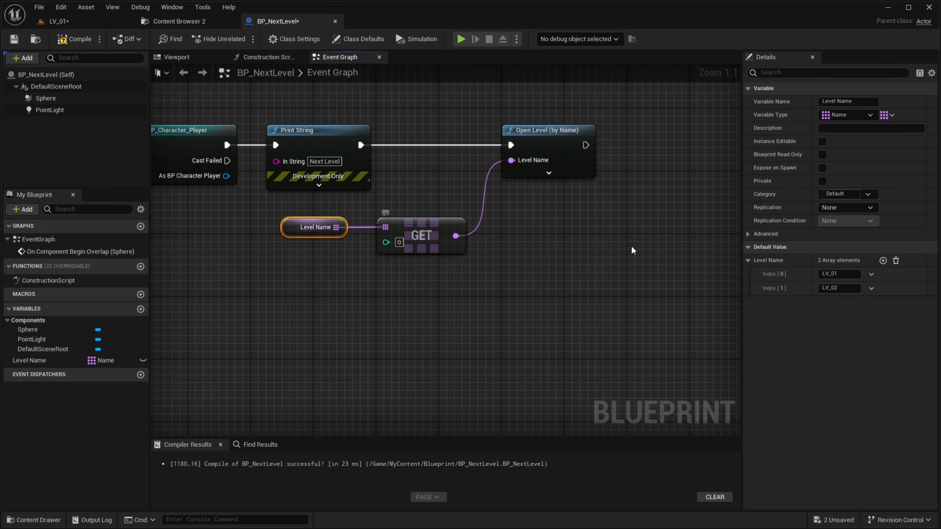
- Try index 1 on the array Get node and reset it to 0
left_click(293, 254)
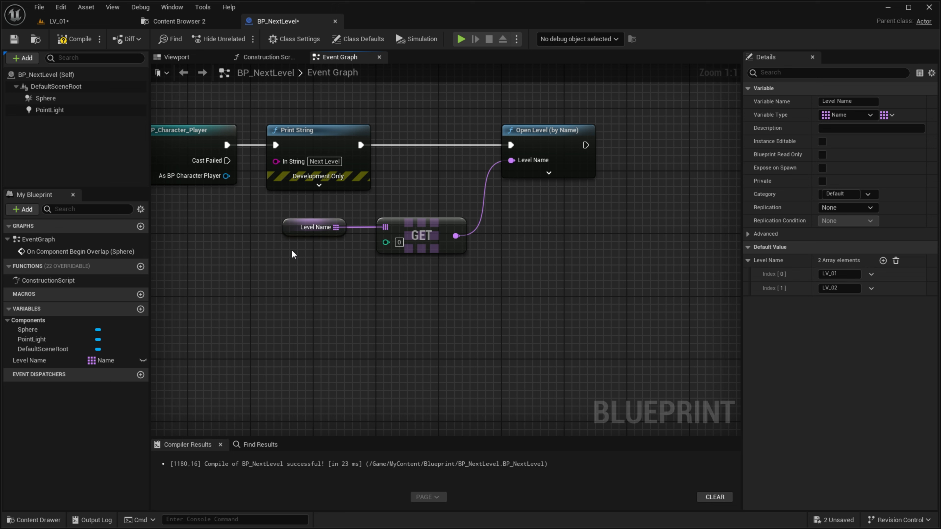
left_click(400, 242)
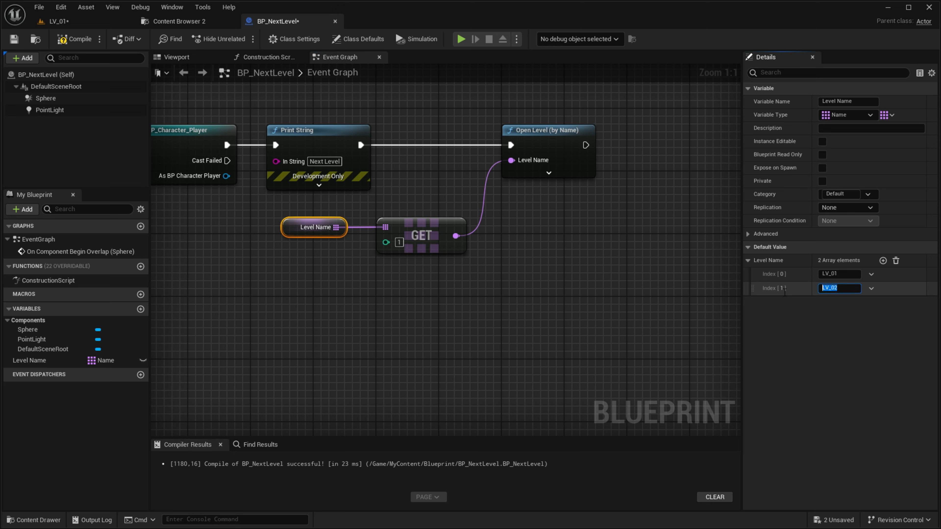
left_click(380, 247)
left_click(399, 242)
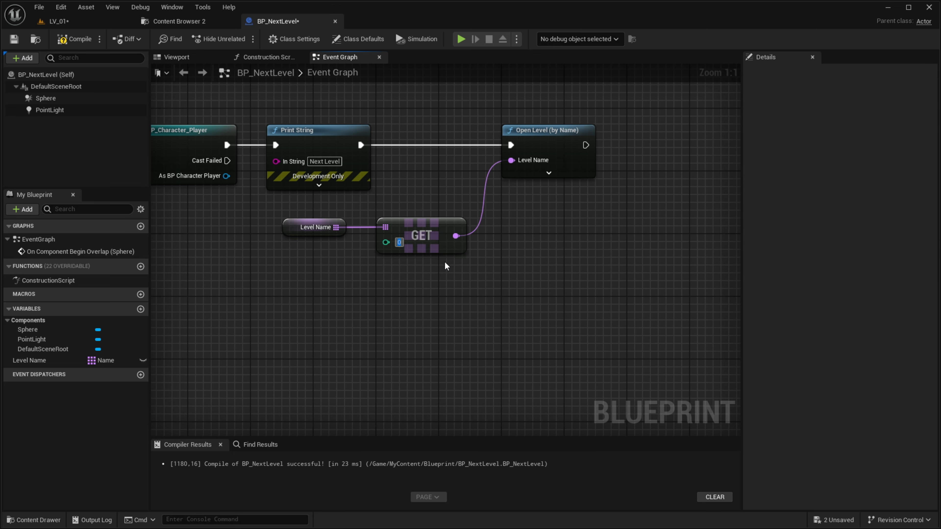
- Promote the Get node's index input to an integer variable named Level_ID and place its node below Level Name
right_click(386, 243)
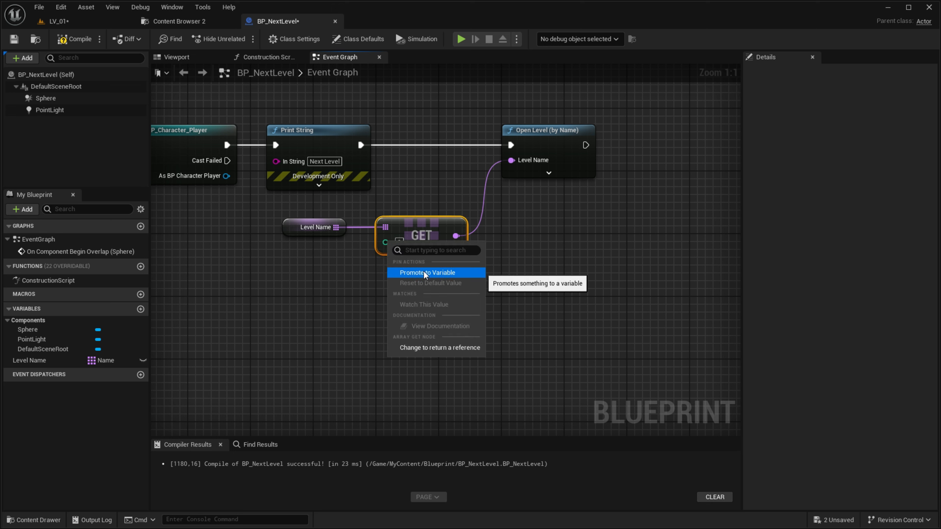
left_click(424, 272)
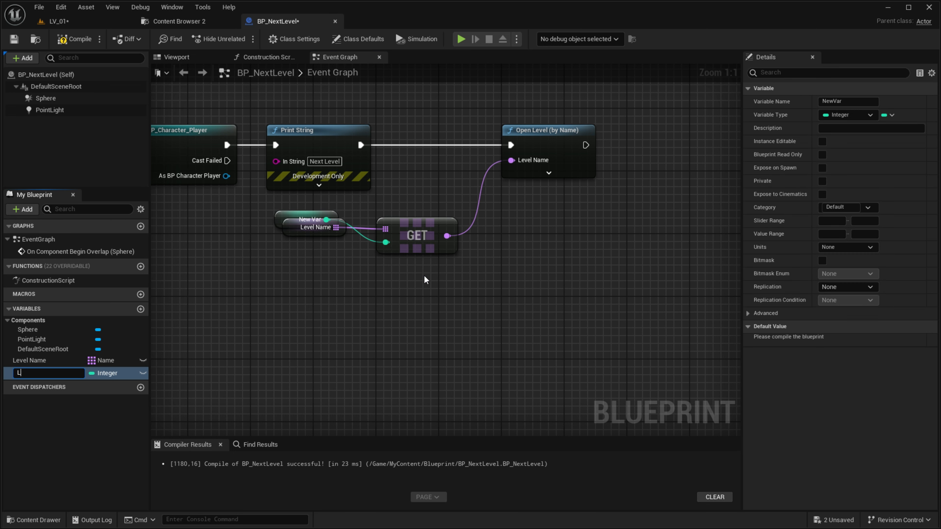
type("Level_ID")
key("Return")
left_click_drag(291, 210, 291, 251)
left_click(448, 283)
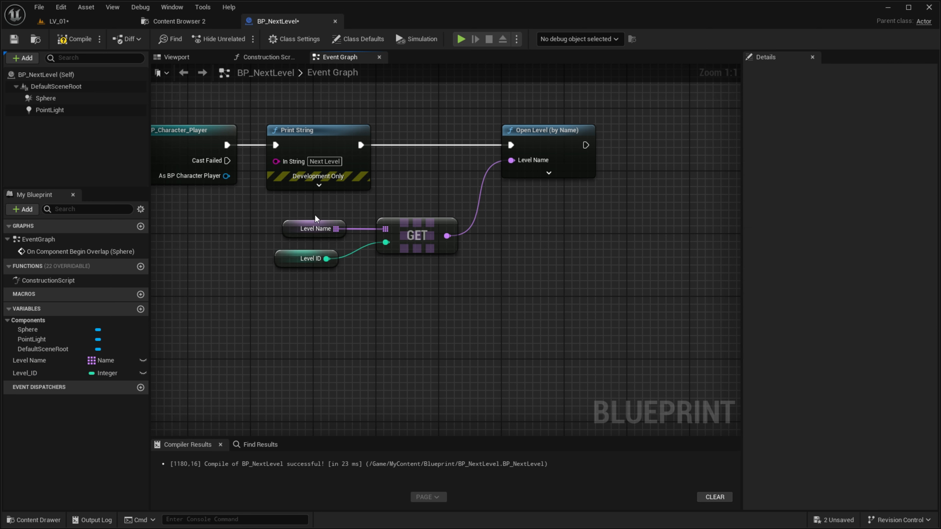
- Compile BP_NextLevel, make the Level_ID variable instance editable and return to the LV_01 level
left_click(301, 258)
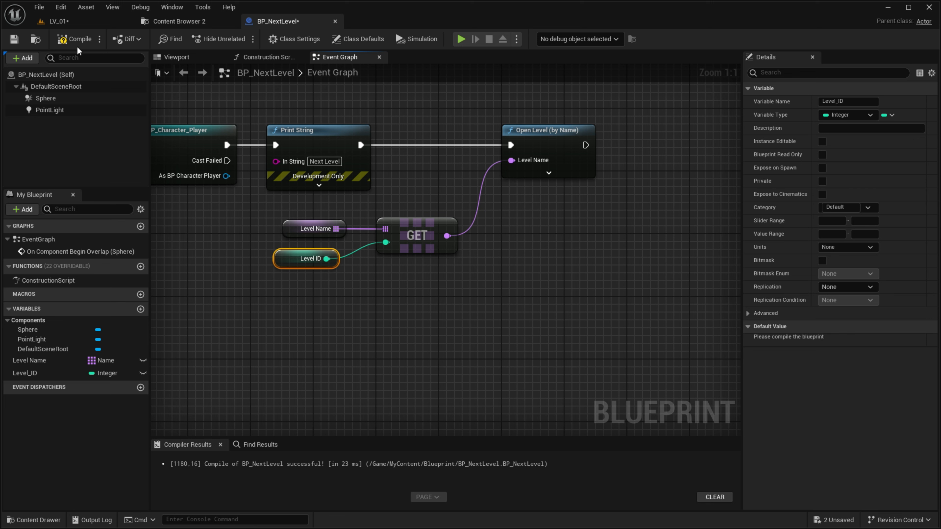
left_click(74, 39)
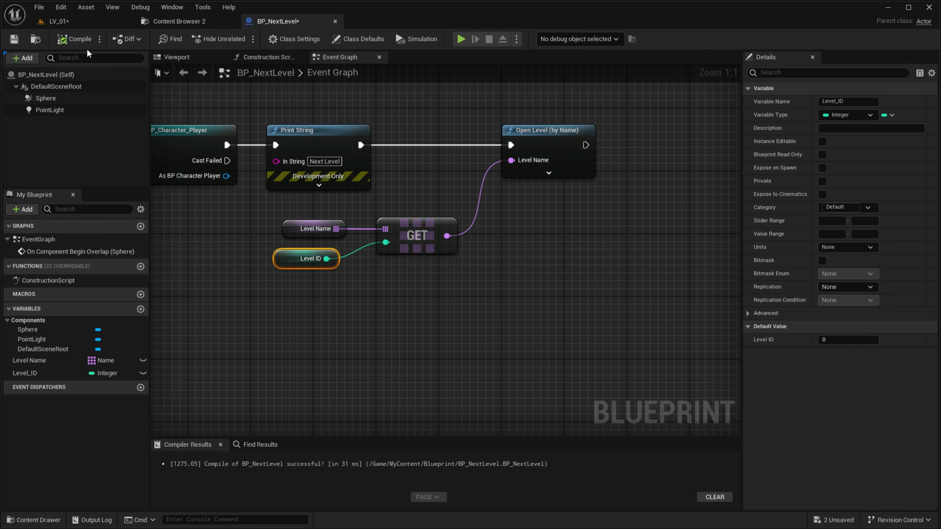
left_click(83, 17)
right_click_drag(254, 180, 426, 217)
left_click(426, 218)
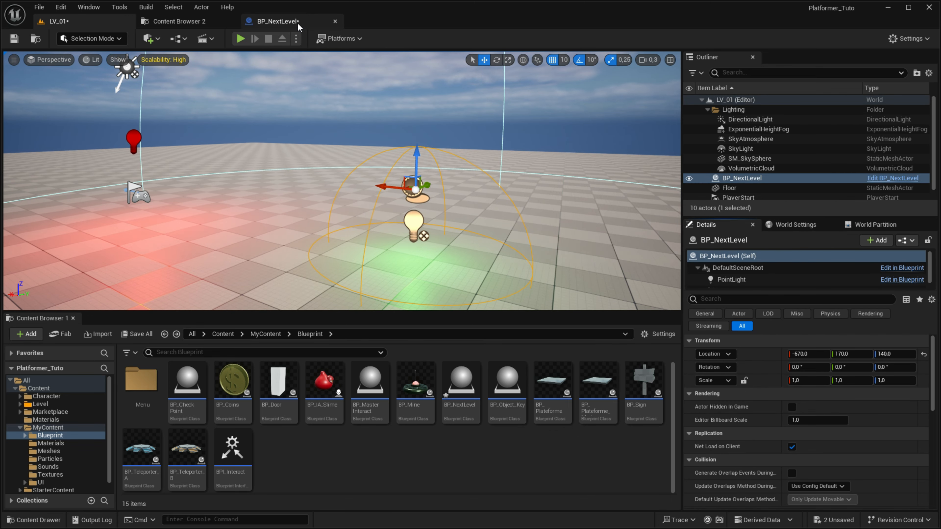
left_click(277, 21)
left_click(142, 373)
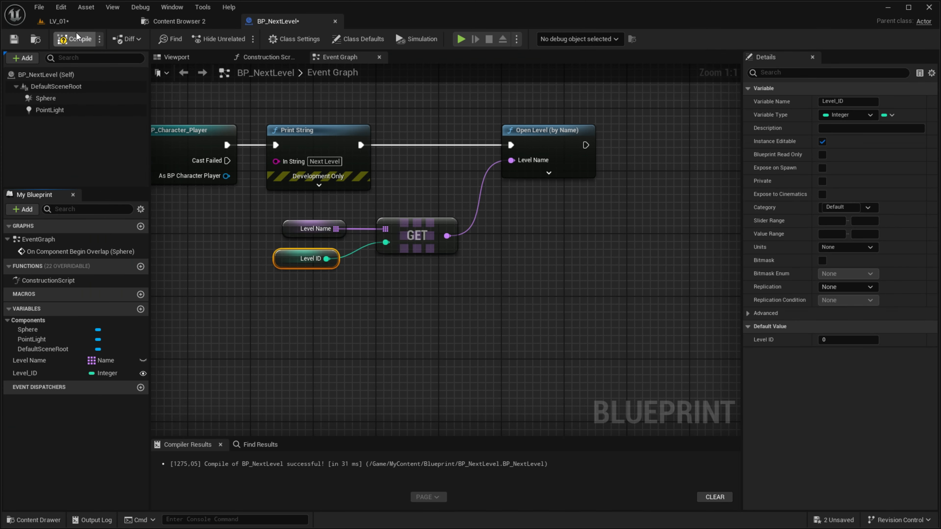
left_click(58, 21)
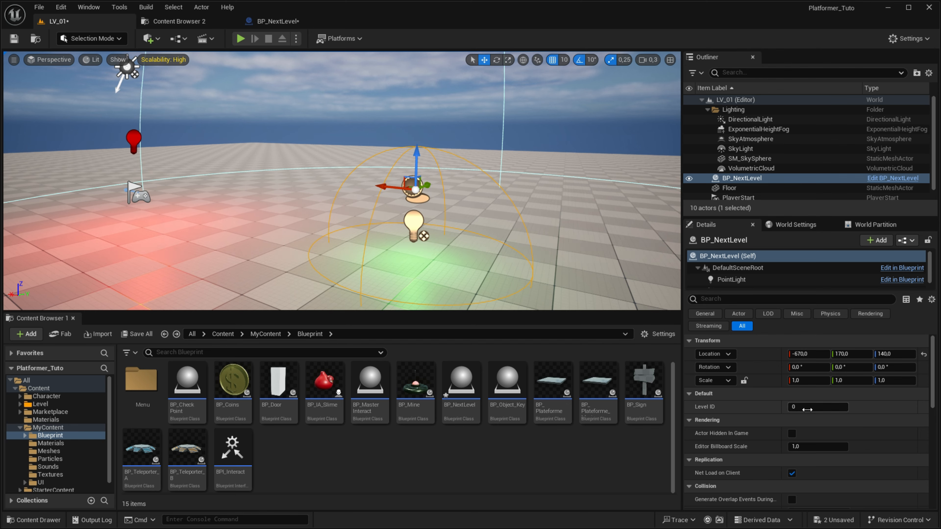
- Play-test LV_01 by running the character into the BP_NextLevel trigger with Level ID 0, and stop the game
left_click(240, 39)
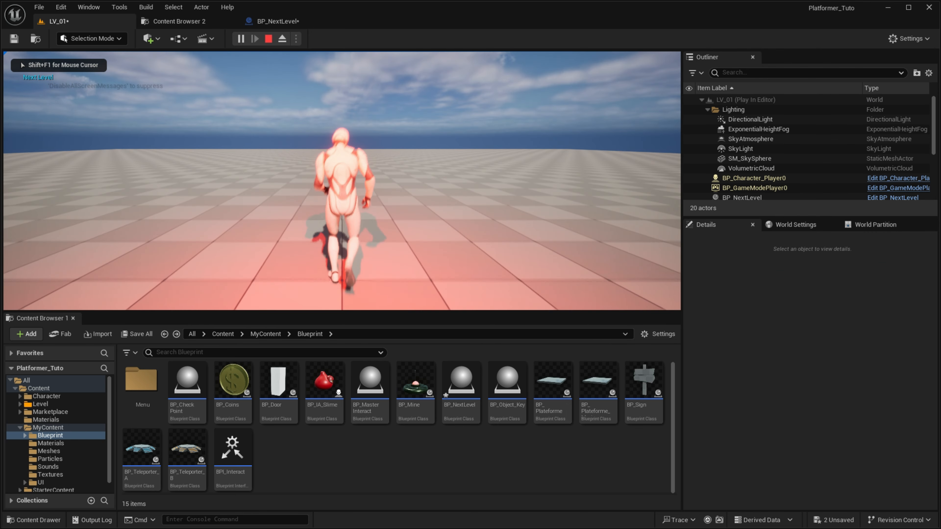
key("w")
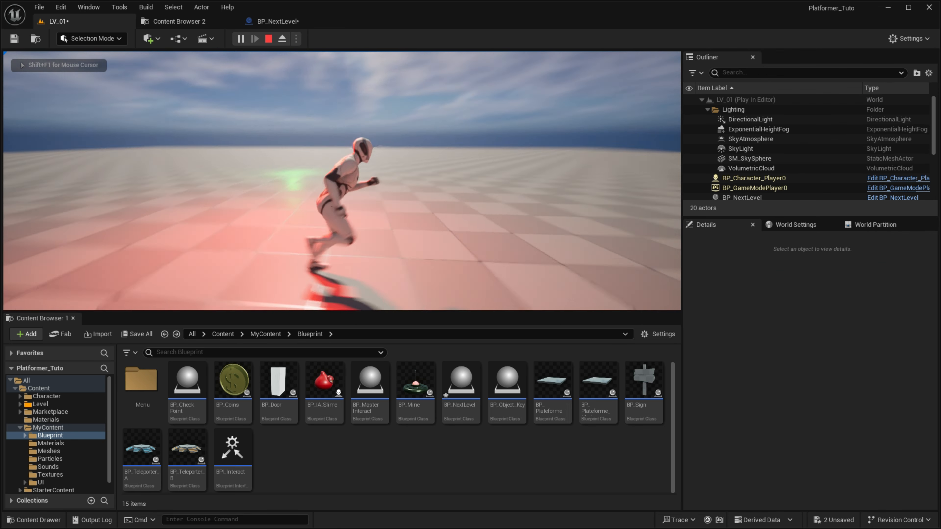
key("Escape")
scroll(136, 162, "down", 3)
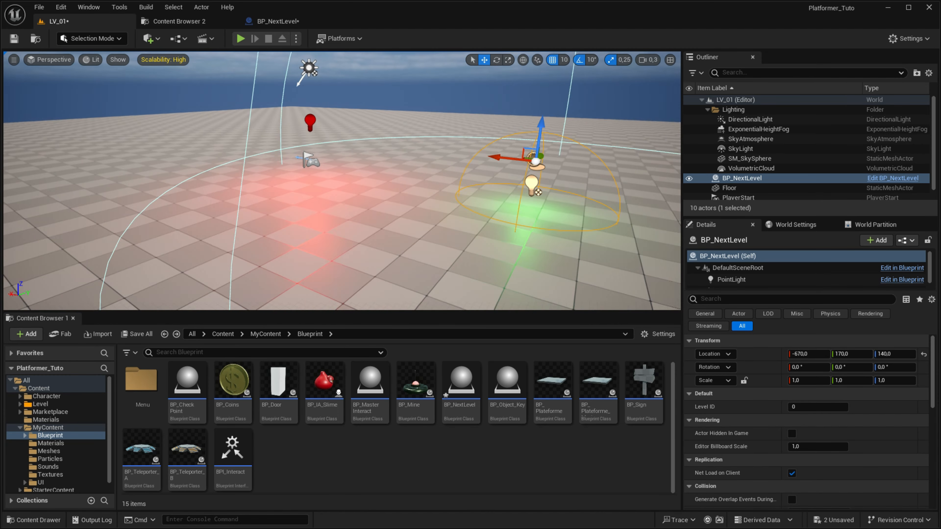
scroll(342, 181, "down", 2)
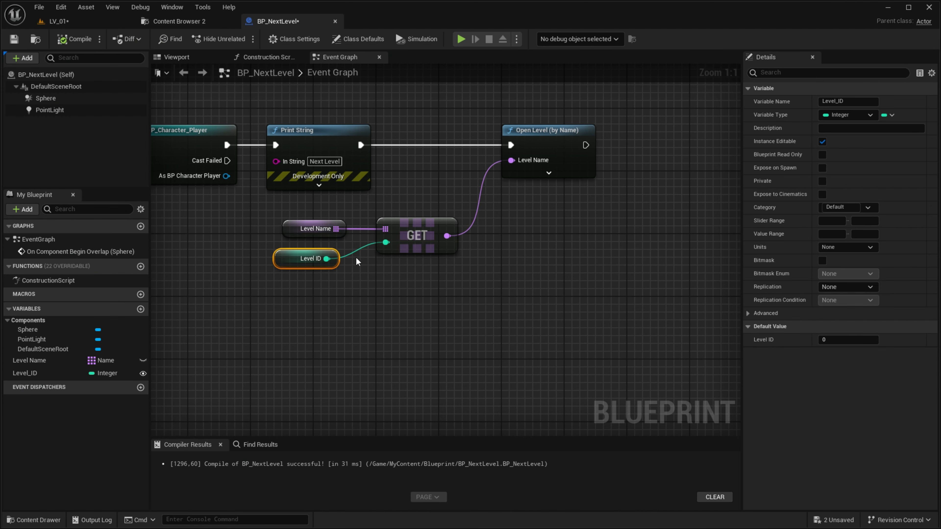
- Set the placed BP_NextLevel actor's Level ID to 1 in LV_01, checking it against the Level Name array's default entries
left_click(312, 228)
left_click(840, 274)
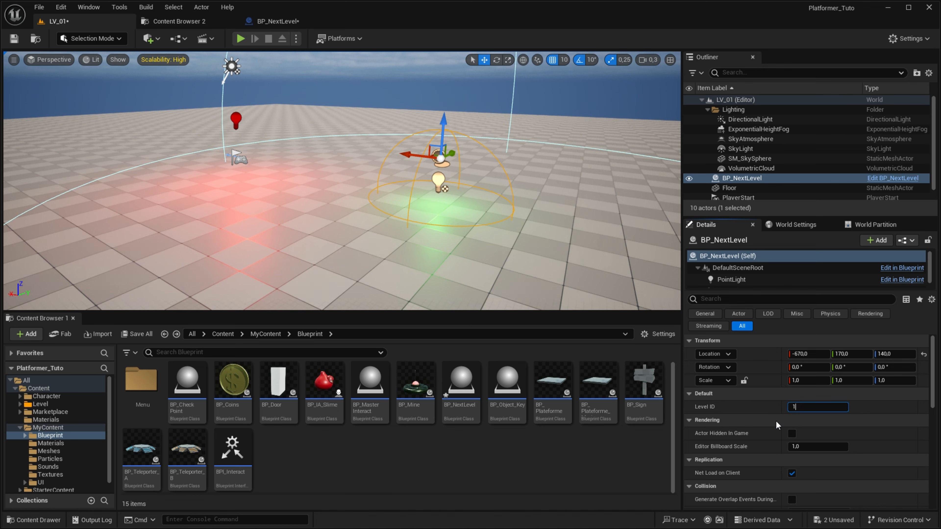
left_click(276, 21)
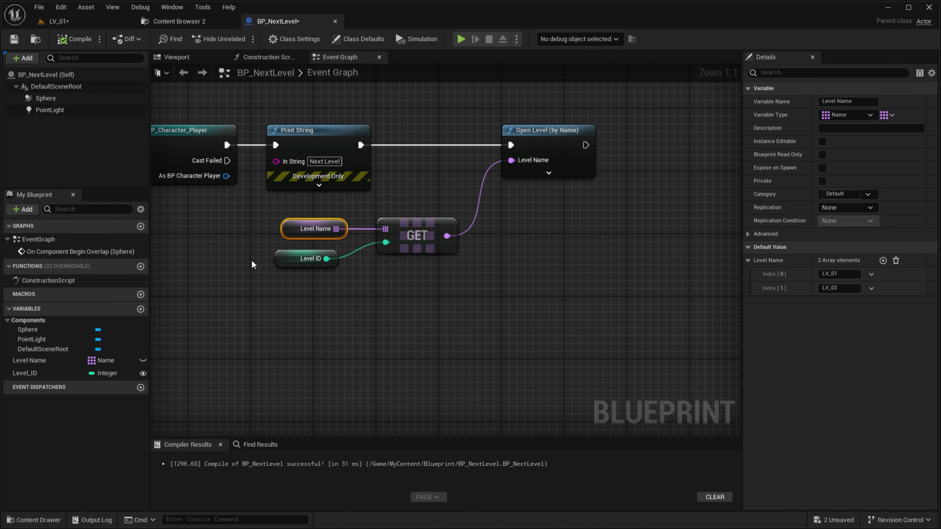
left_click_drag(291, 238, 293, 239)
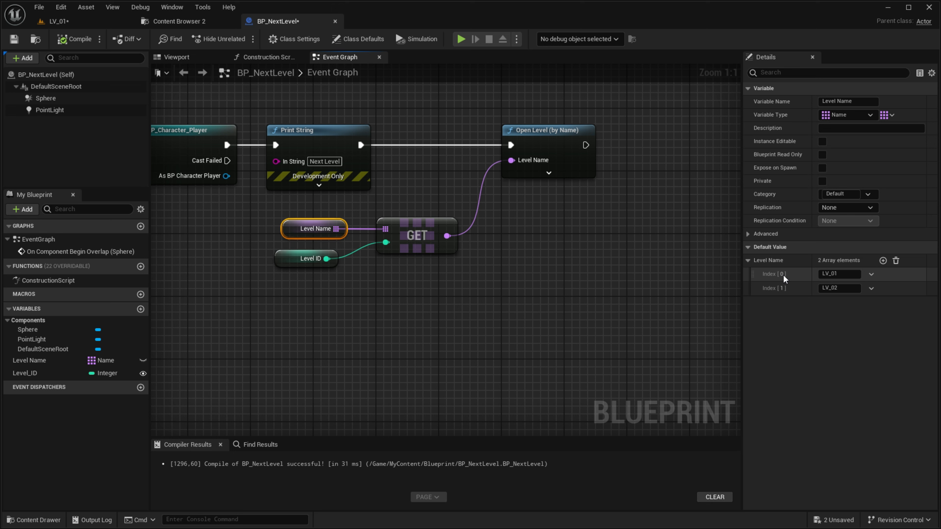
left_click_drag(848, 288, 766, 285)
left_click(607, 246)
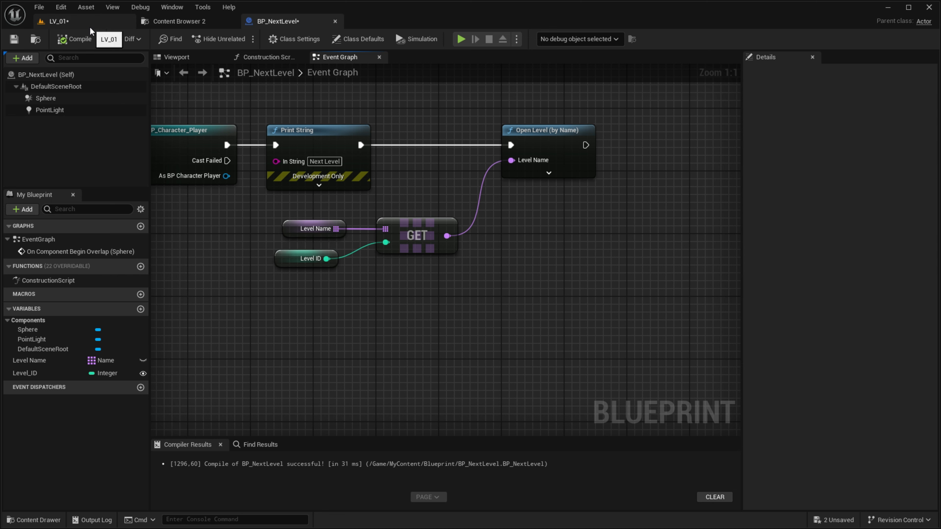
- Play-test LV_01 with Level ID 1 by entering the trigger, move around in the loaded level and stop the game
left_click(90, 26)
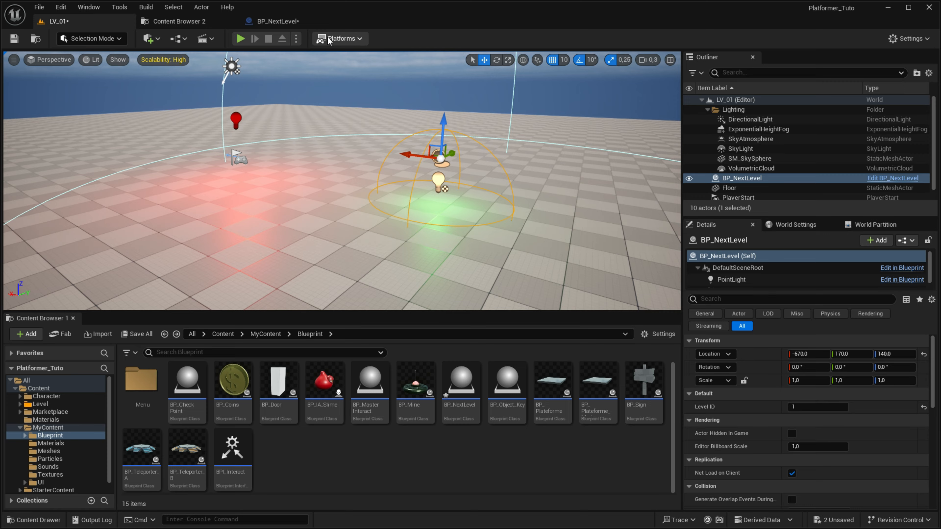
left_click(278, 21)
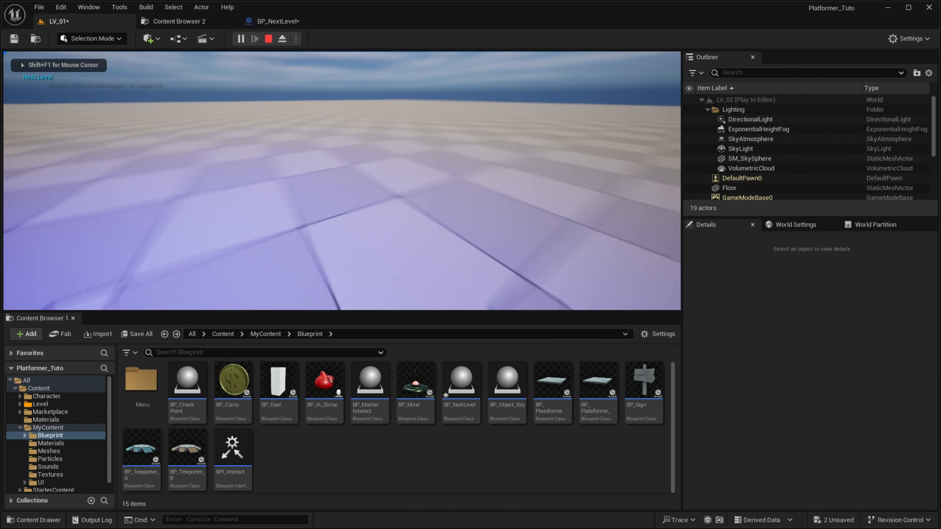
key("s")
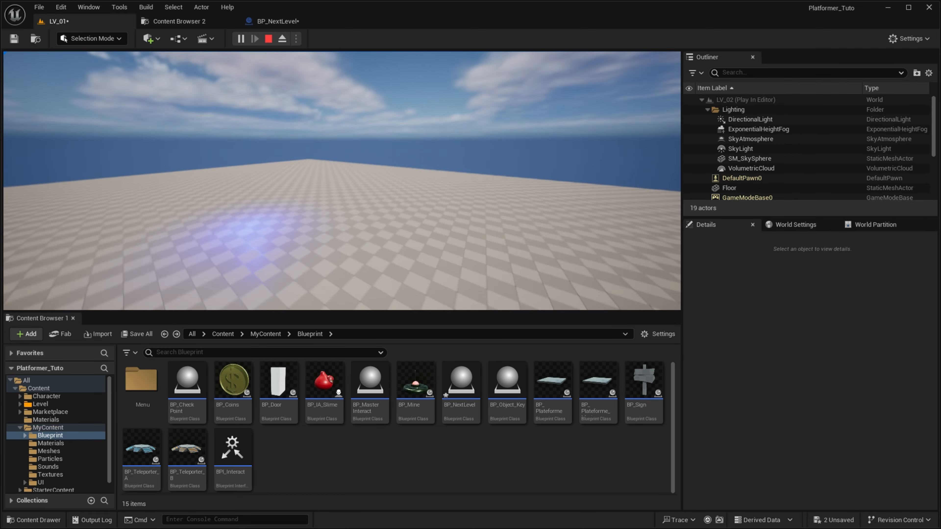
key("Escape")
- Open LV_02 from the Level folder, saving the pending assets, and set its GameMode Override to BP_GameModePlayer
left_click(796, 224)
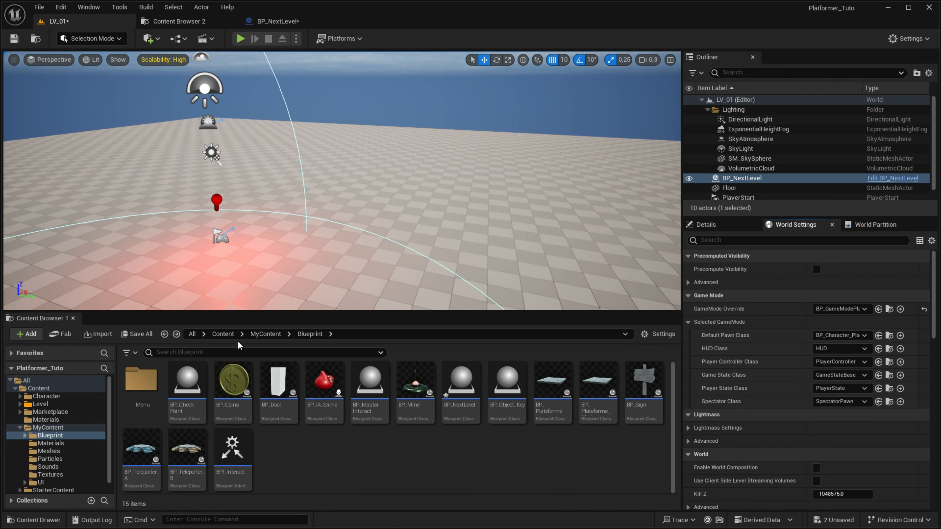
left_click(224, 335)
double_click(184, 382)
double_click(225, 380)
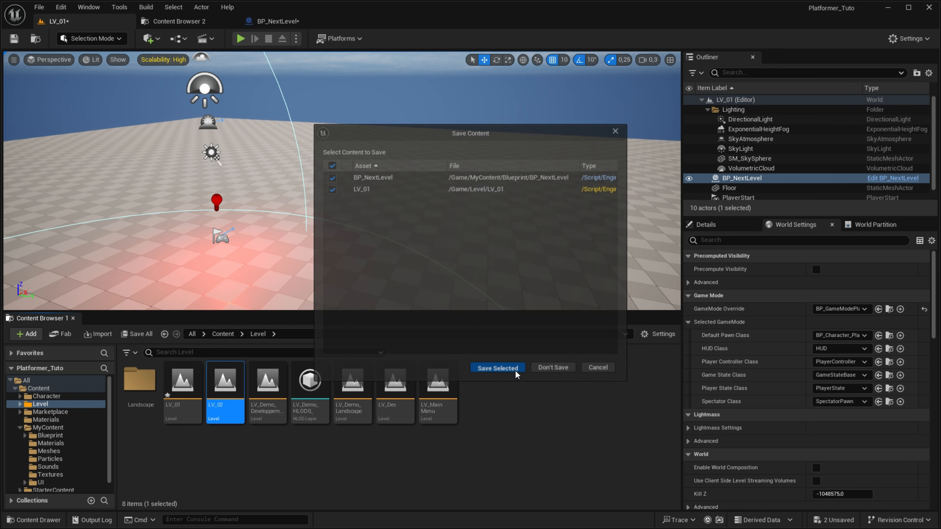
left_click(516, 373)
left_click(839, 309)
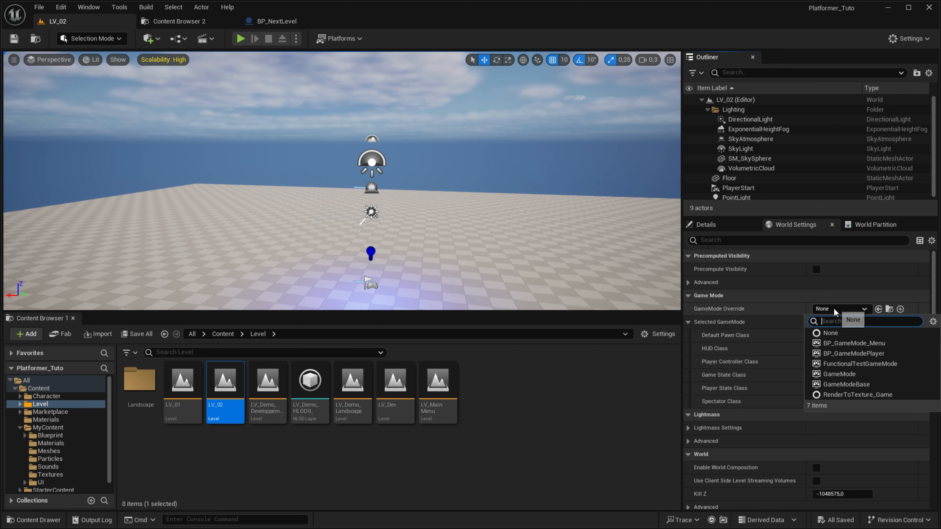
left_click(848, 355)
- Save LV_02, reopen LV_01 and play-test the level transition
double_click(190, 385)
left_click(511, 370)
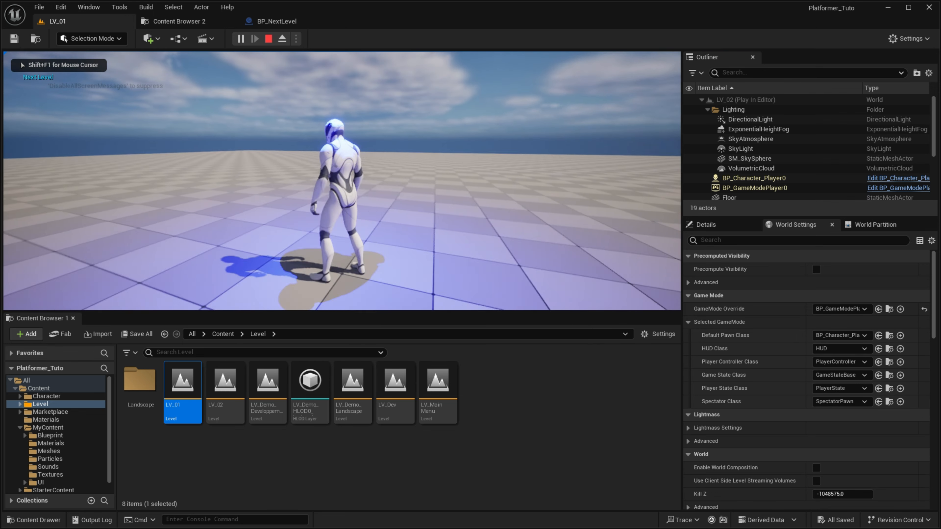
key("d")
key("Escape")
- Move the Open Level, Get, Level Name and Level ID nodes away from Print String in BP_NextLevel to make room
left_click(309, 21)
right_click_drag(446, 292, 471, 323)
left_click_drag(271, 353, 446, 252)
right_click_drag(446, 252, 302, 263)
left_click_drag(295, 283, 506, 261)
left_click(350, 373)
right_click_drag(381, 353, 218, 375)
left_click_drag(217, 373, 371, 226)
scroll(371, 256, "down", 2)
left_click_drag(300, 229, 620, 239)
- Add a Create Widget node after Print String and set its class to UI_loading
left_click(207, 256)
right_click_drag(186, 239, 298, 255)
left_click_drag(252, 248, 387, 254)
type("createwidget")
key("Return")
scroll(420, 299, "up", 2)
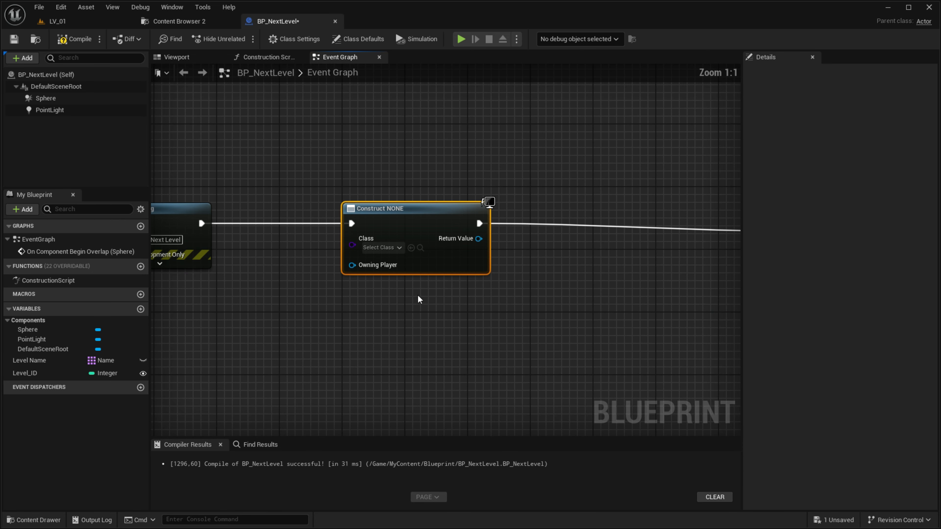
left_click(382, 247)
type("load")
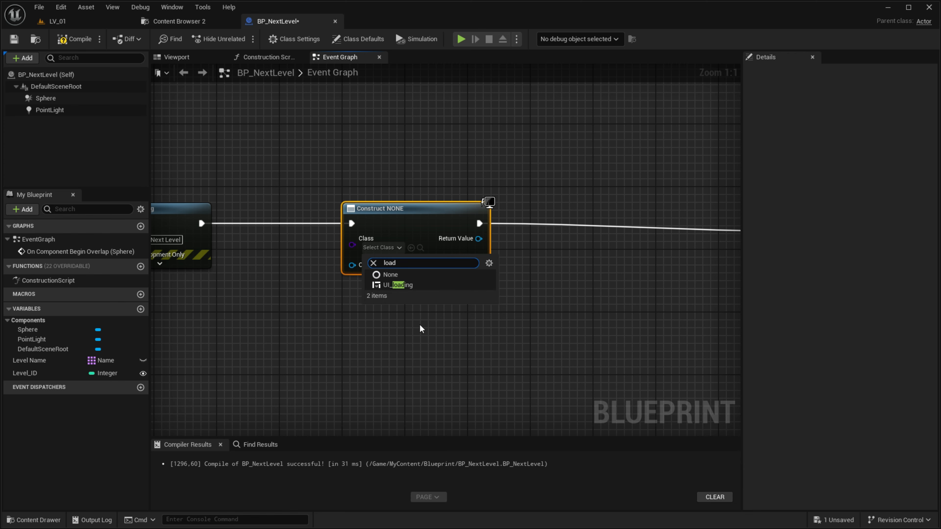
left_click(421, 286)
- Add an Add to Viewport node from the widget's return value and wire it between Create Widget and Open Level
right_click_drag(597, 246, 463, 255)
left_click_drag(338, 247, 405, 248)
type("addeto")
key("ctrl+a")
type("dd to view")
key("Return")
left_click_drag(339, 231, 480, 232, "ctrl")
left_click_drag(413, 232, 338, 232)
left_click_drag(437, 222, 333, 219)
left_click(259, 216, "ctrl")
- Insert a Delay node after Add to Viewport with a duration of 3 seconds
left_click_drag(362, 239, 446, 241)
type("delay")
key("Return")
left_click(450, 255)
type("3")
key("Return")
- Move Open Level and its Level Name, Level ID and Get nodes close behind the Delay node
right_click_drag(555, 287, 440, 271)
left_click_drag(473, 180, 647, 334)
left_click_drag(569, 235, 496, 228)
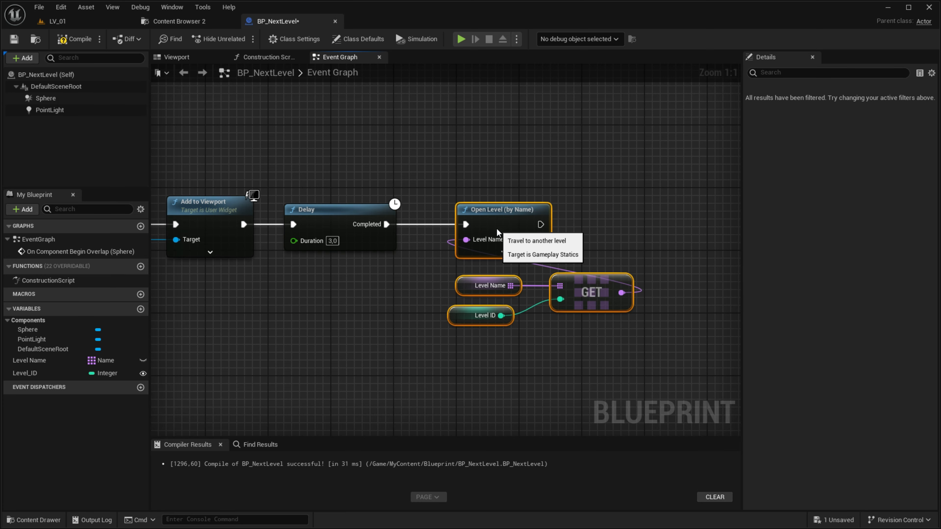
left_click(446, 295)
left_click_drag(444, 335, 454, 329)
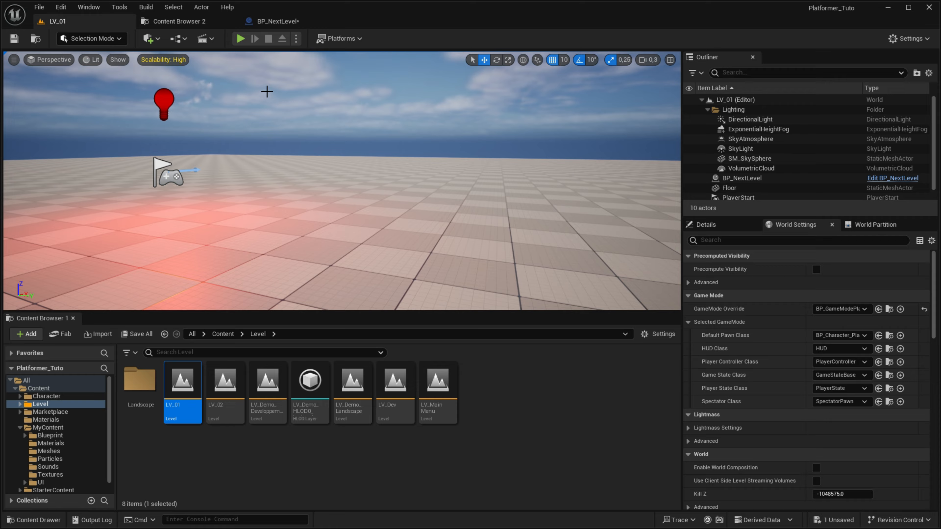
- Play LV_01 full-screen, run the character into the trigger to check the loading transition to LV_02, and stop the game
key("F11")
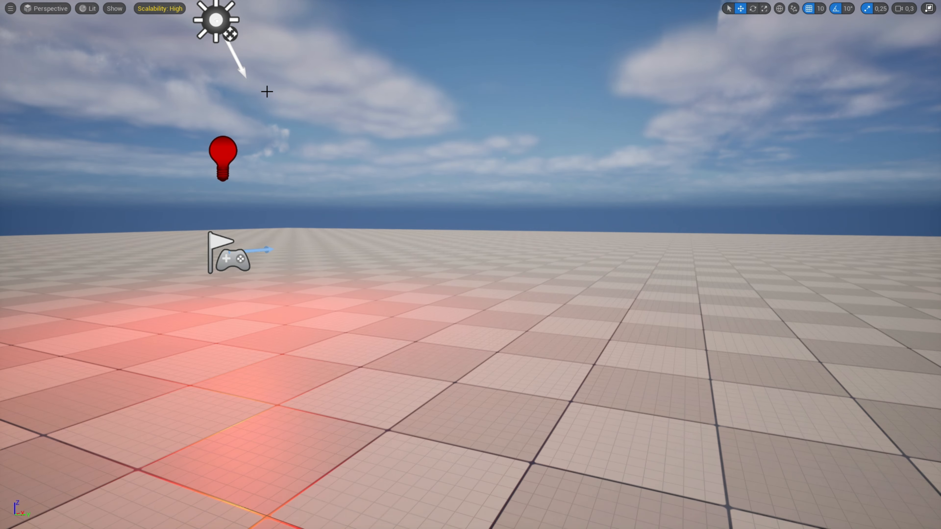
key("alt+p")
key("w")
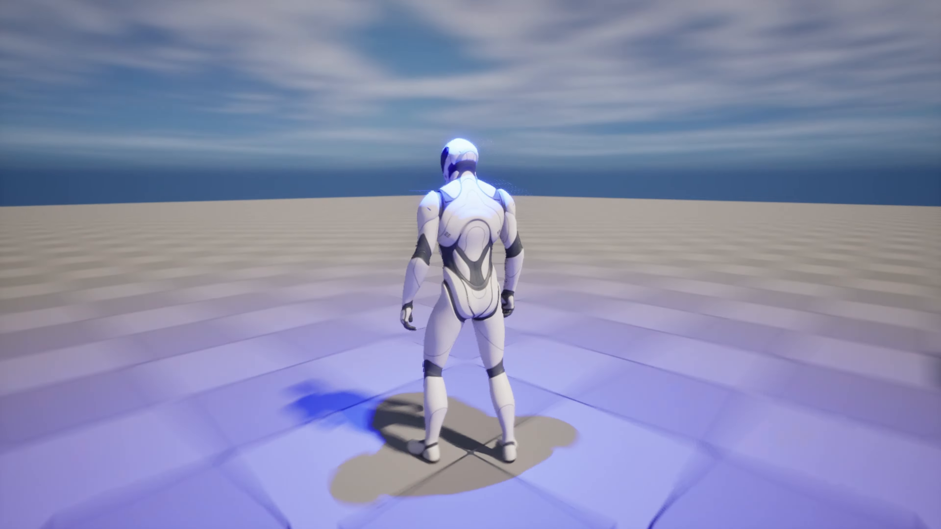
key("Escape")
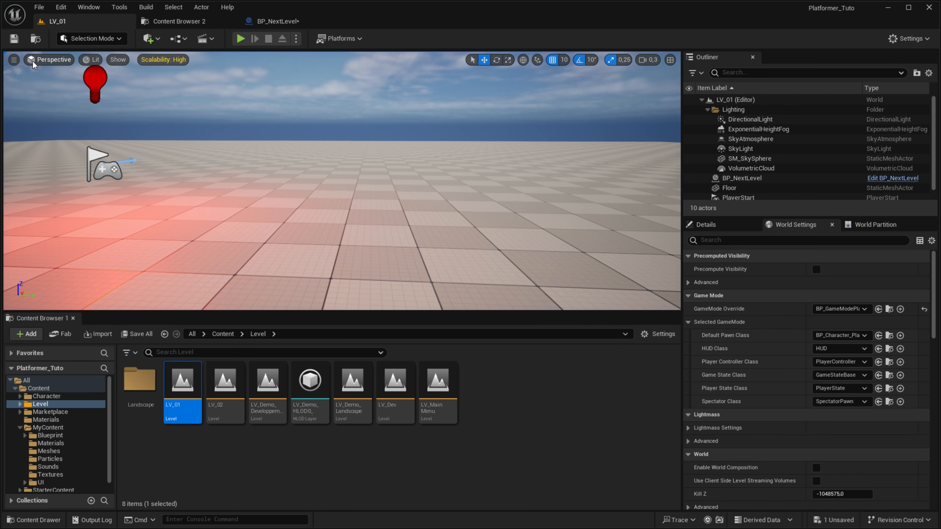